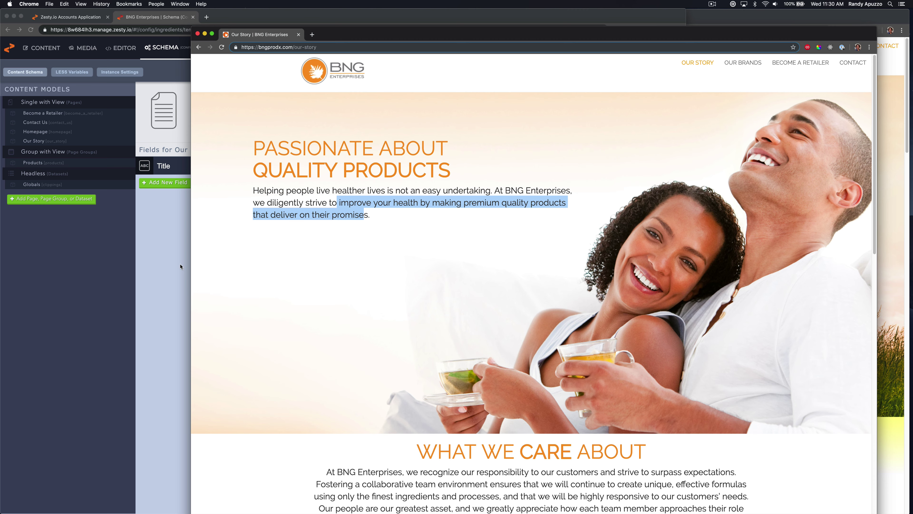
# Add a WYSIWYG Basic field labelled "Intro Text" to the Our Story content model
pyautogui.click(181, 267)
pyautogui.click(178, 182)
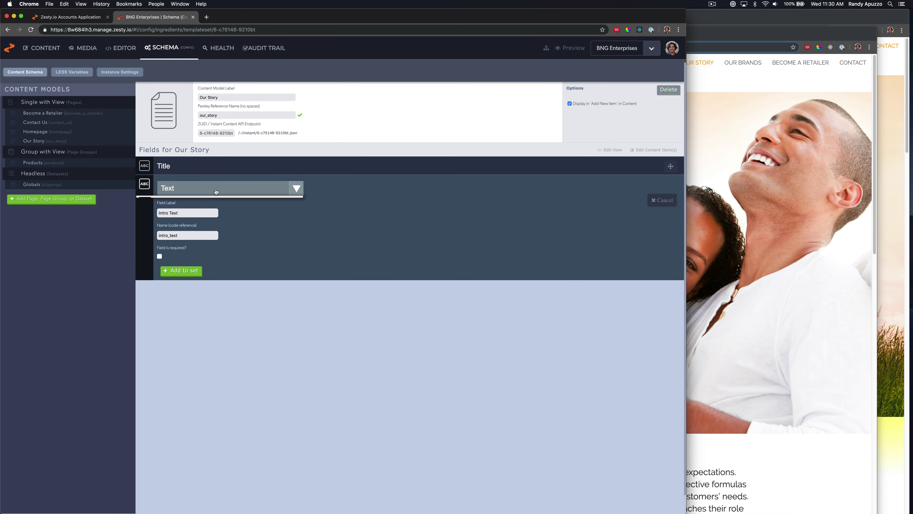
pyautogui.click(223, 188)
pyautogui.click(183, 220)
pyautogui.click(188, 273)
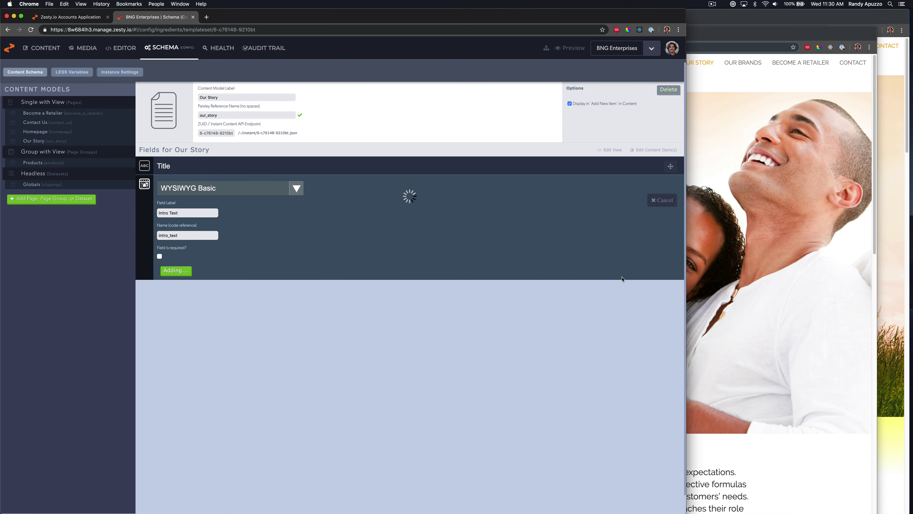
# Check the body sections on the reference Our Story page and add a WYSIWYG Basic field labelled "Main Content" to the model
pyautogui.click(714, 295)
pyautogui.scroll(-6, 510, 345)
pyautogui.moveTo(421, 211)
pyautogui.mouseDown()
pyautogui.moveTo(536, 309)
pyautogui.moveTo(600, 393)
pyautogui.moveTo(690, 423)
pyautogui.moveTo(750, 424)
pyautogui.mouseUp()
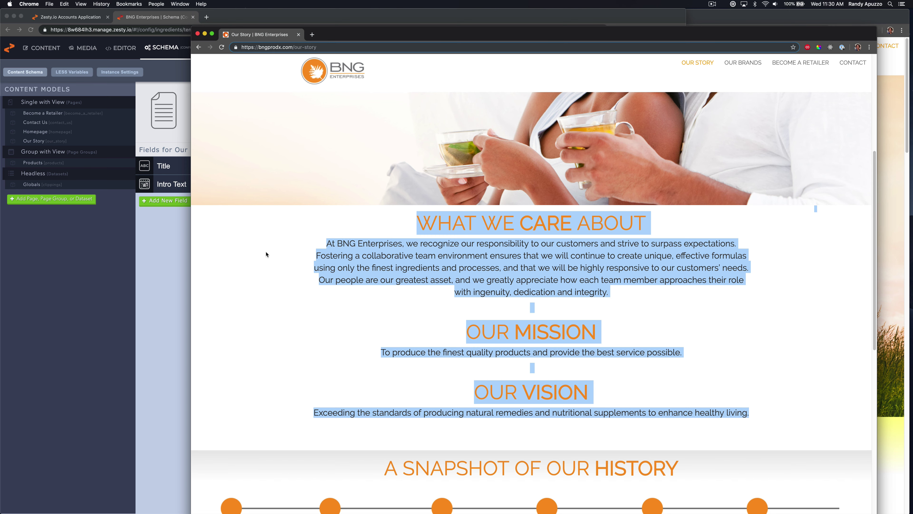
pyautogui.click(150, 221)
pyautogui.click(165, 200)
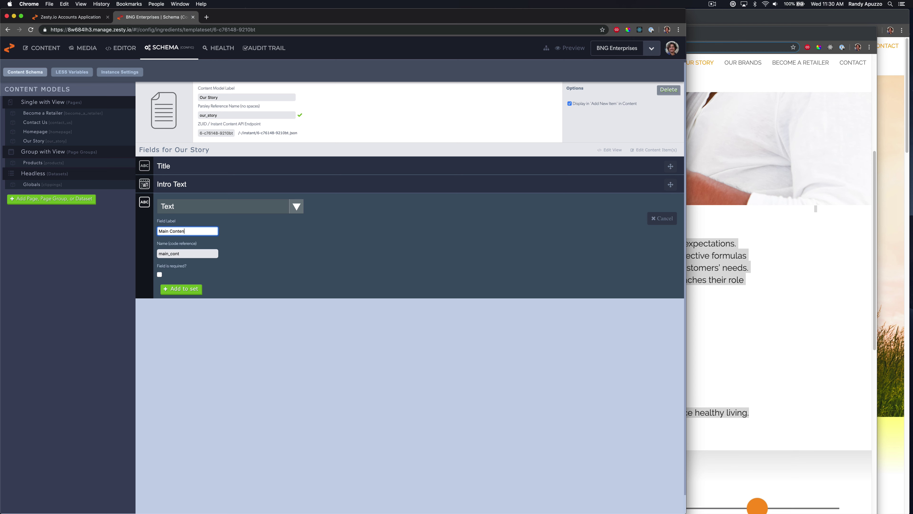
pyautogui.click(276, 211)
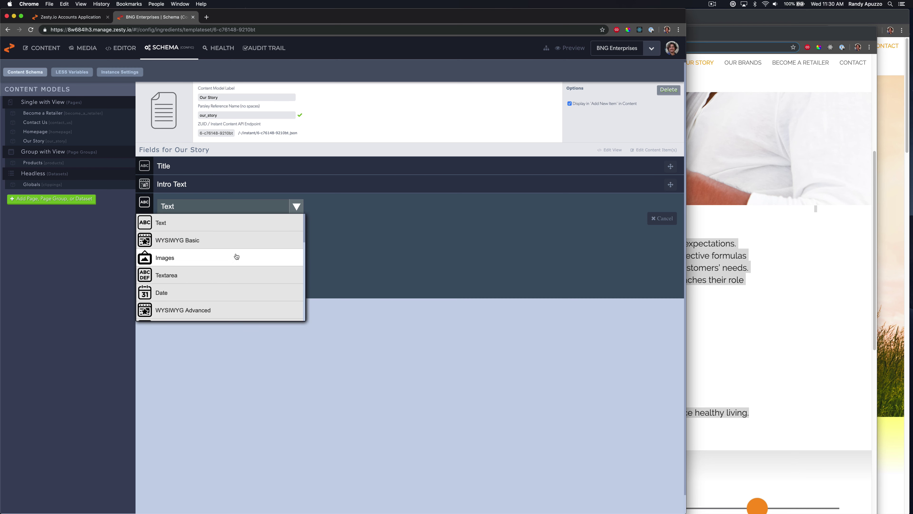
pyautogui.click(231, 241)
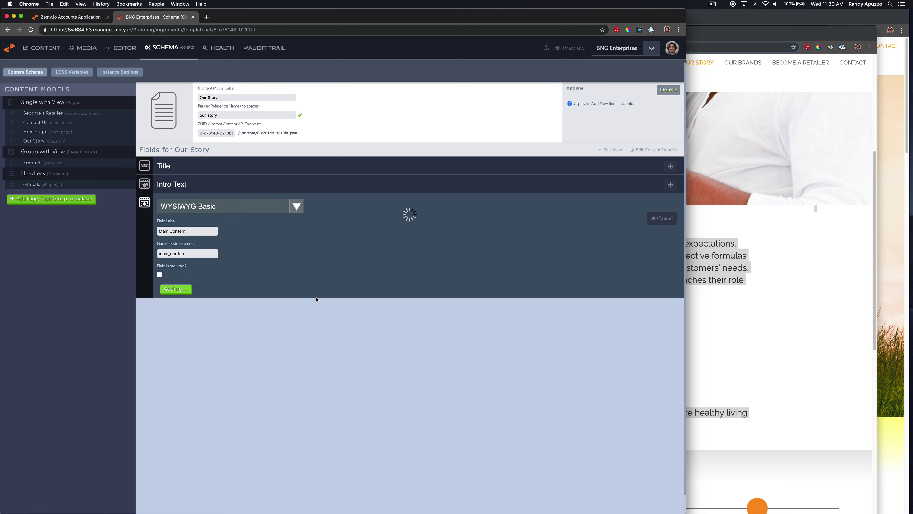
# Check the history section's heading on the reference page and add a Text field labelled "History Title" to the model
pyautogui.click(776, 299)
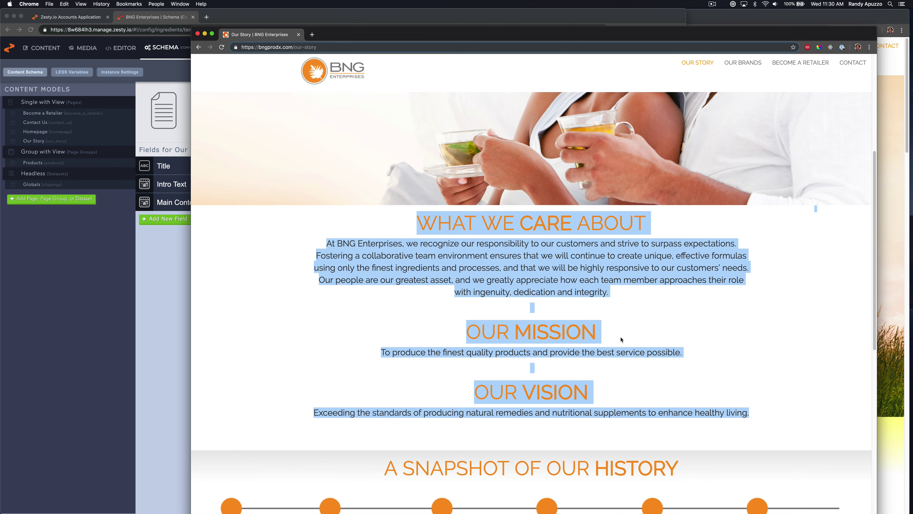
pyautogui.scroll(-6, 621, 339)
pyautogui.moveTo(526, 255); pyautogui.dragTo(411, 289)
pyautogui.moveTo(435, 342); pyautogui.dragTo(505, 262)
pyautogui.tripleClick(450, 241)
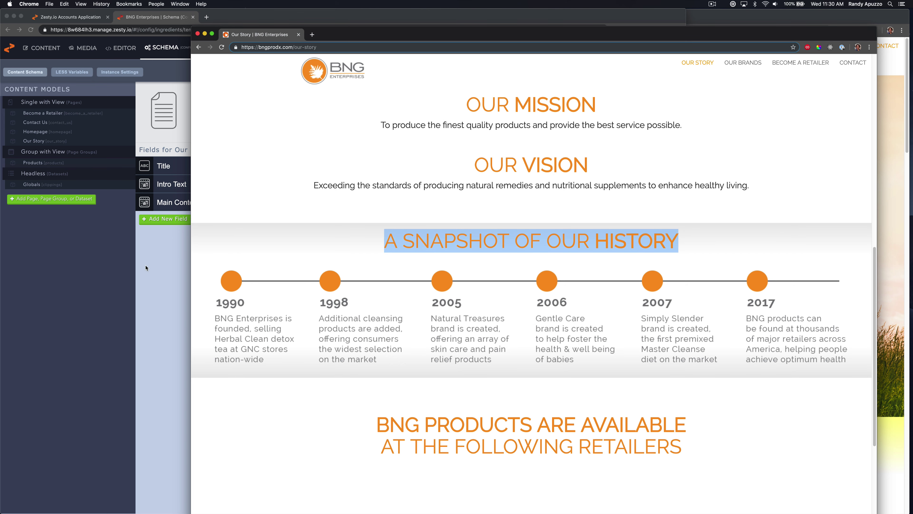
pyautogui.click(182, 263)
pyautogui.click(166, 219)
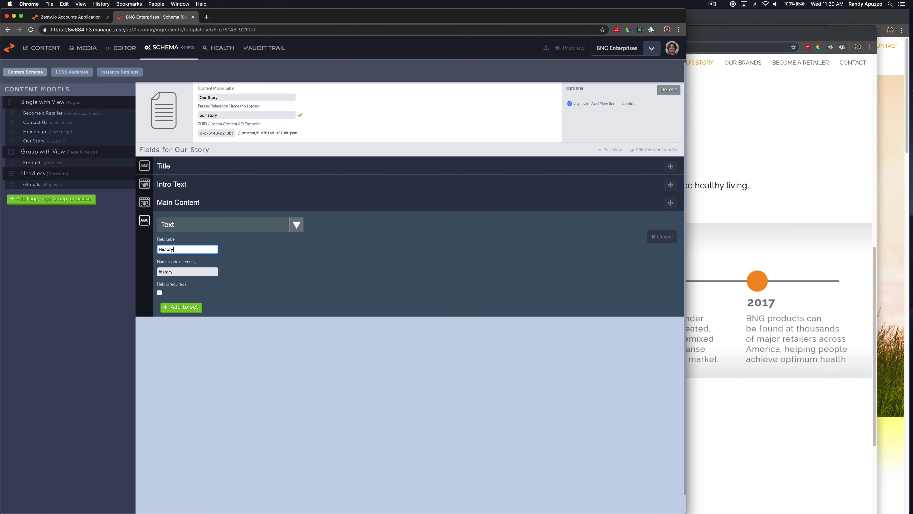
pyautogui.click(186, 307)
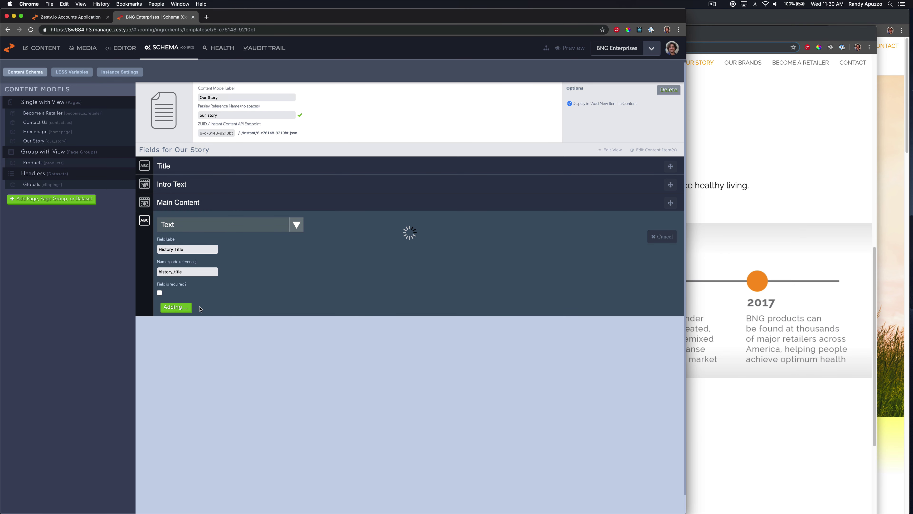
# Add an Images field labelled "History Image" to the Our Story model for the reference page's timeline
pyautogui.click(758, 255)
pyautogui.click(117, 258)
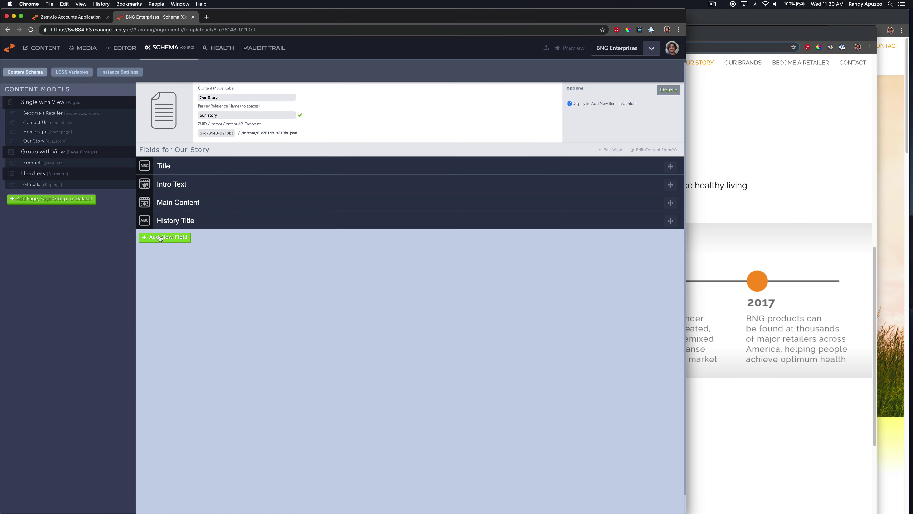
pyautogui.click(164, 236)
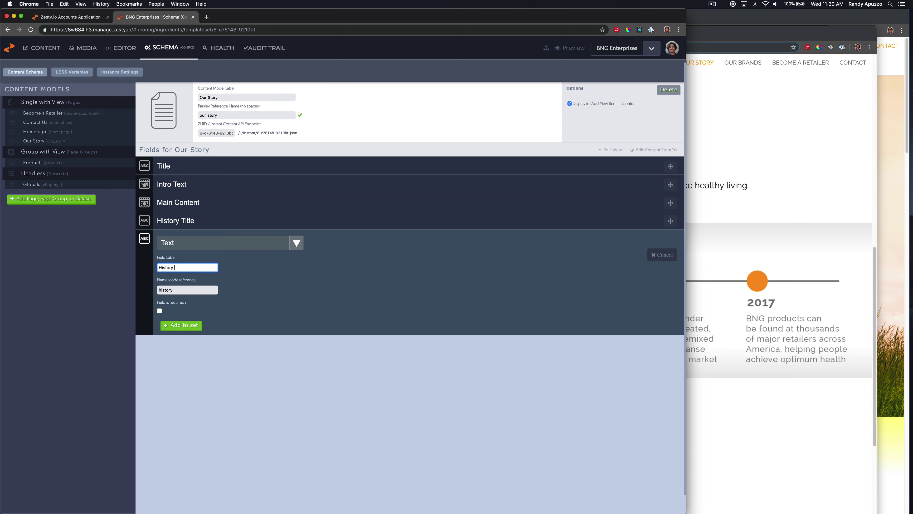
pyautogui.click(794, 345)
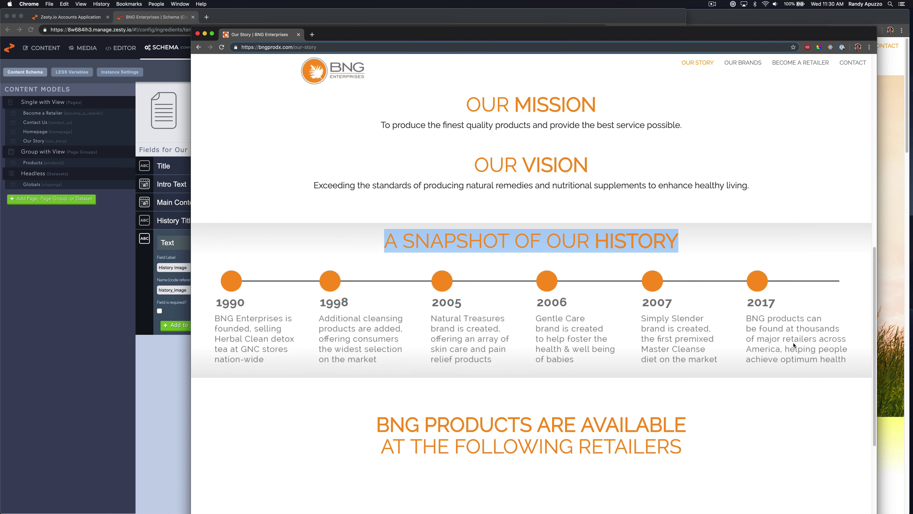
pyautogui.moveTo(642, 330); pyautogui.dragTo(427, 295)
pyautogui.click(165, 366)
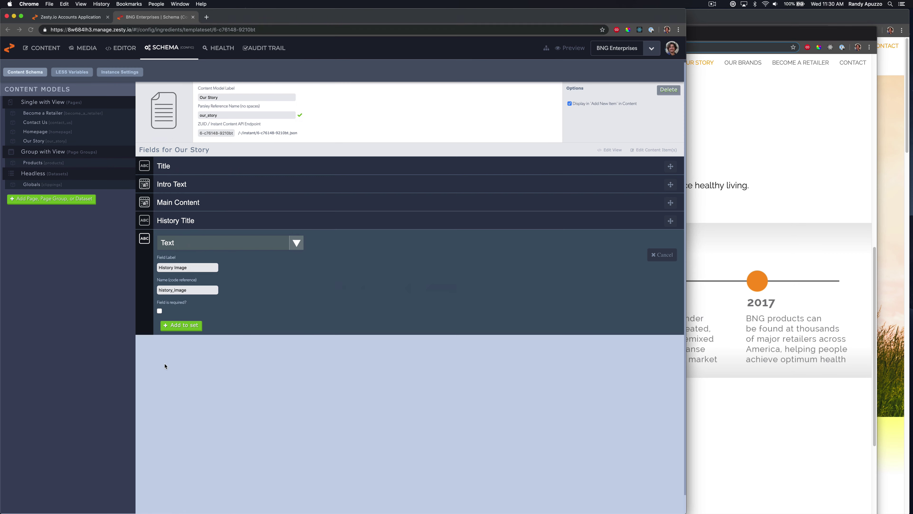
pyautogui.click(215, 242)
pyautogui.scroll(-2, 204, 302)
pyautogui.click(202, 282)
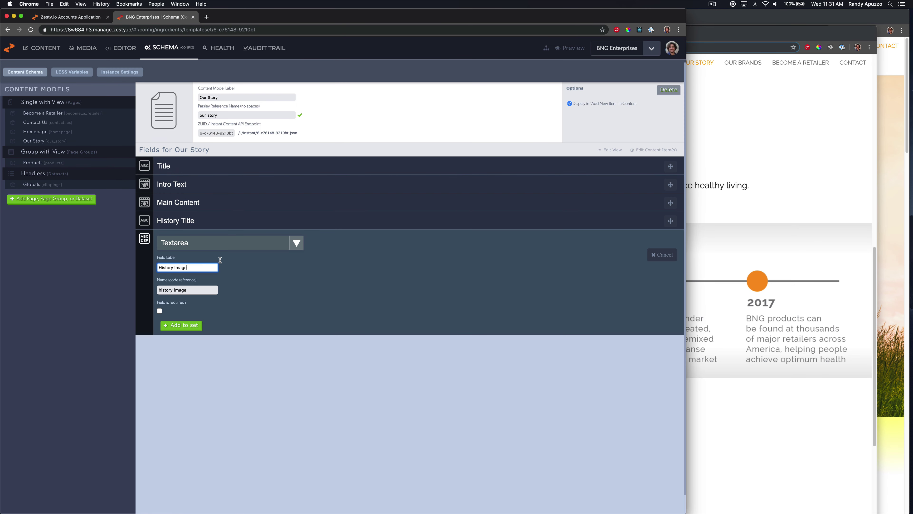
pyautogui.click(216, 242)
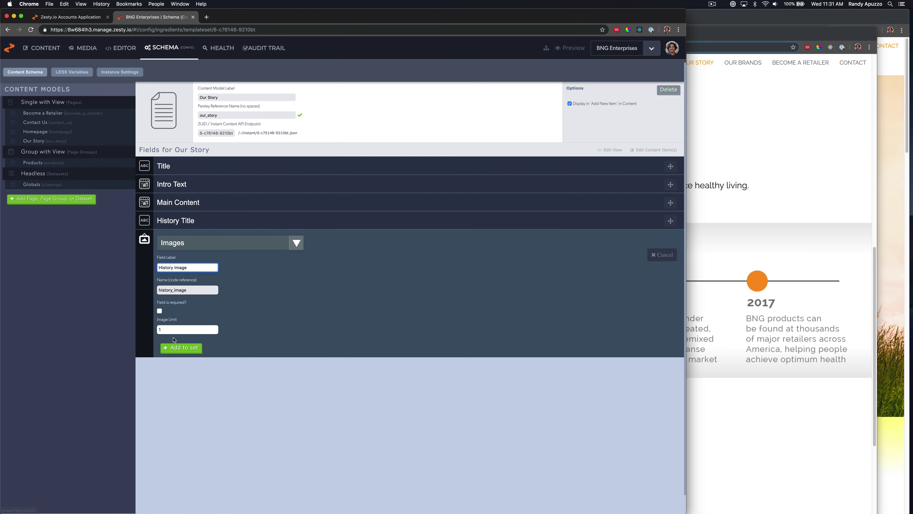
pyautogui.click(181, 347)
# Check the retailers section on the reference page and add a Text field labelled "Retailers Title" to the model
pyautogui.click(743, 340)
pyautogui.scroll(-5, 513, 349)
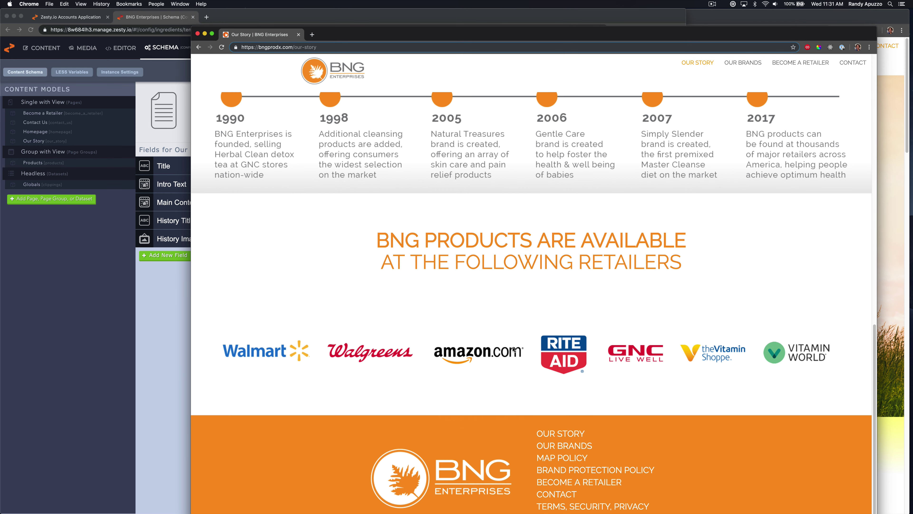
pyautogui.moveTo(421, 240); pyautogui.dragTo(475, 296)
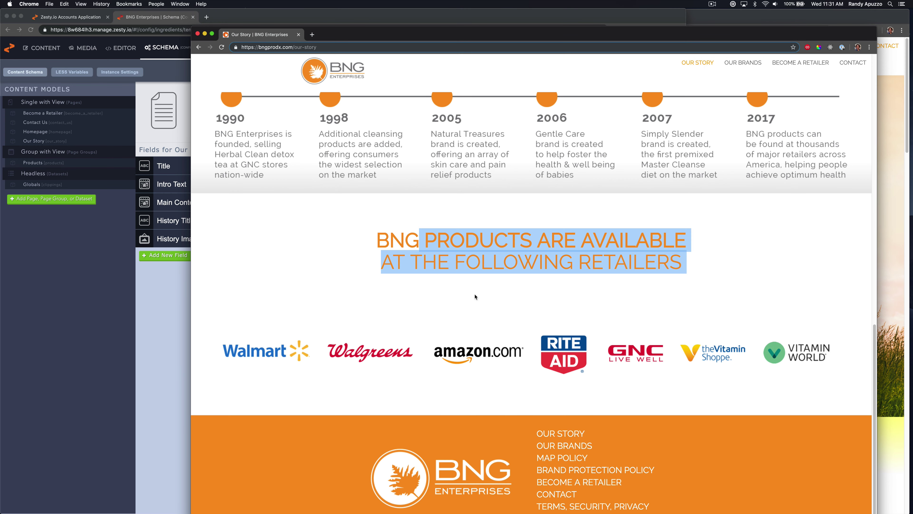
pyautogui.tripleClick(503, 263)
pyautogui.click(180, 297)
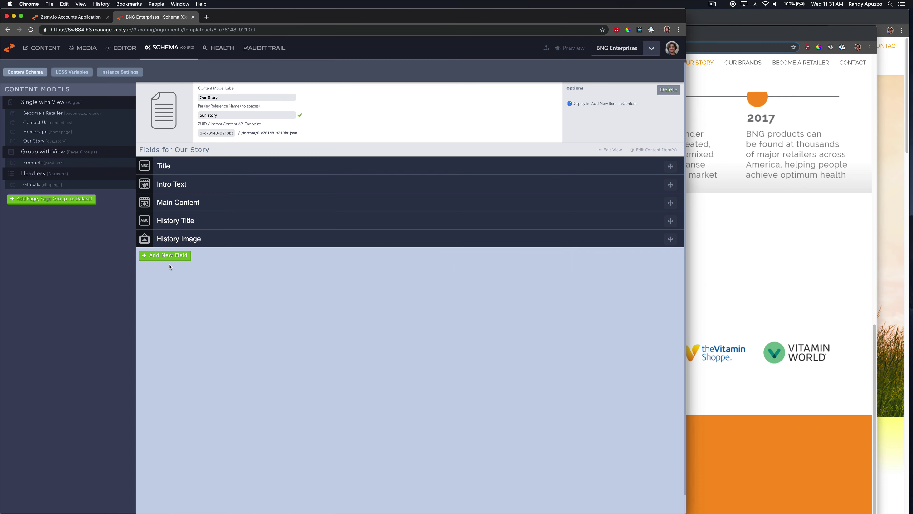
pyautogui.click(177, 256)
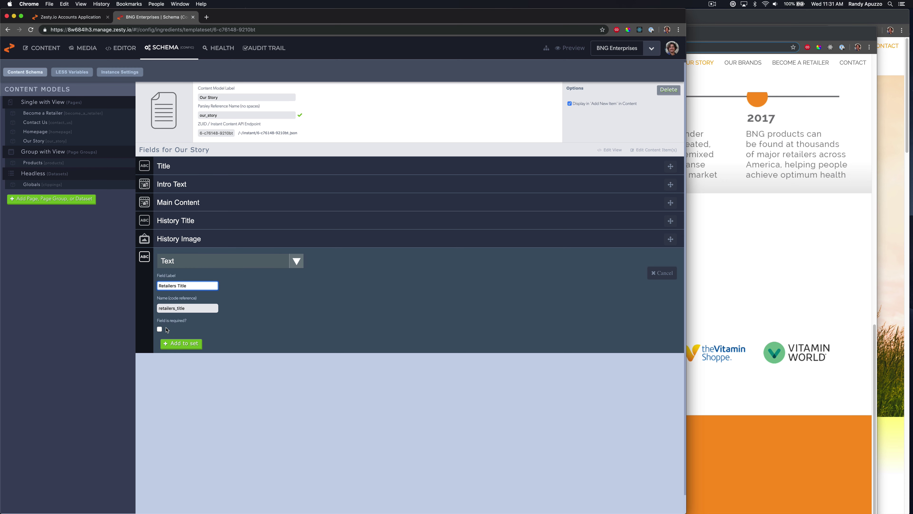
pyautogui.click(710, 268)
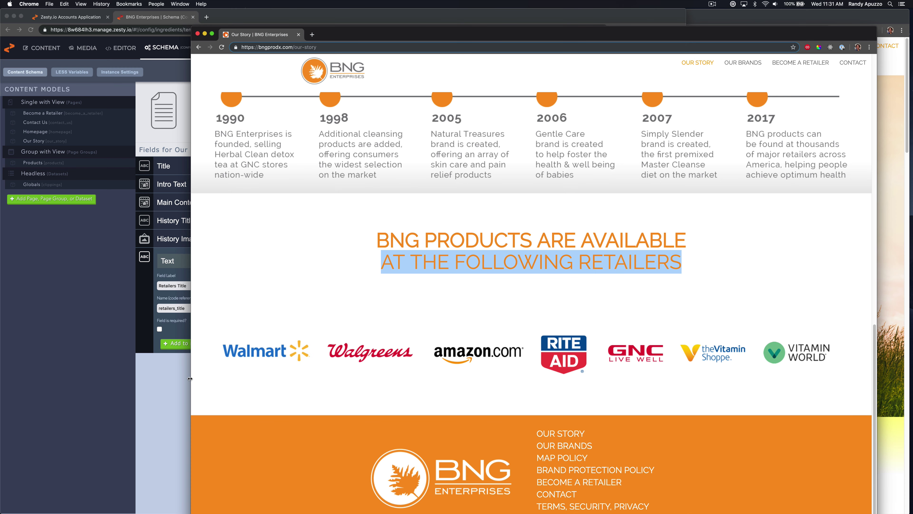
pyautogui.click(180, 350)
pyautogui.click(196, 352)
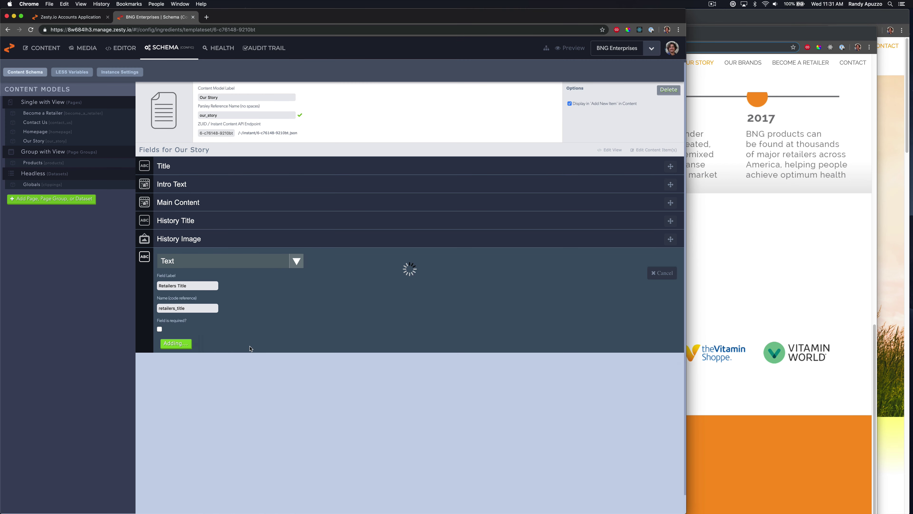
# Add an Images field labelled "Retailers Image" to the Our Story model for the reference page's retailer logos
pyautogui.press('super+grave')
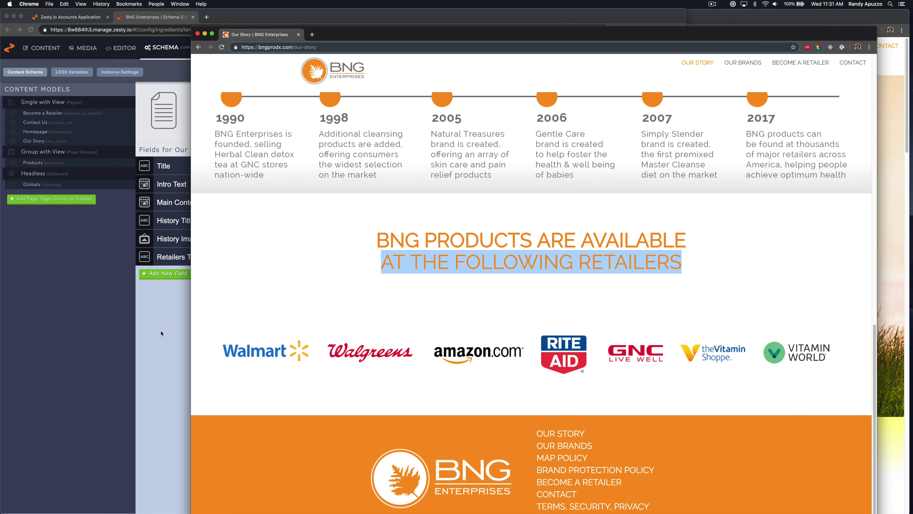
pyautogui.click(161, 333)
pyautogui.click(172, 274)
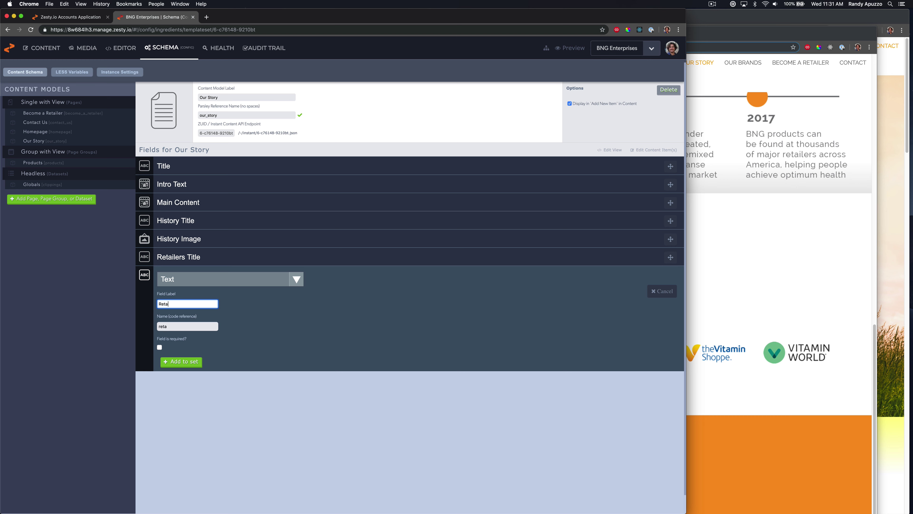
pyautogui.write('Retailers Image')
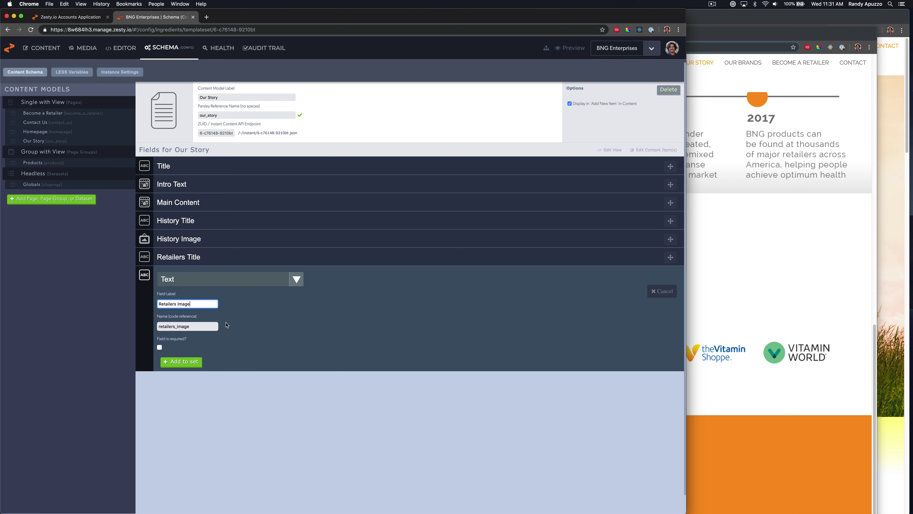
pyautogui.click(251, 284)
pyautogui.click(224, 334)
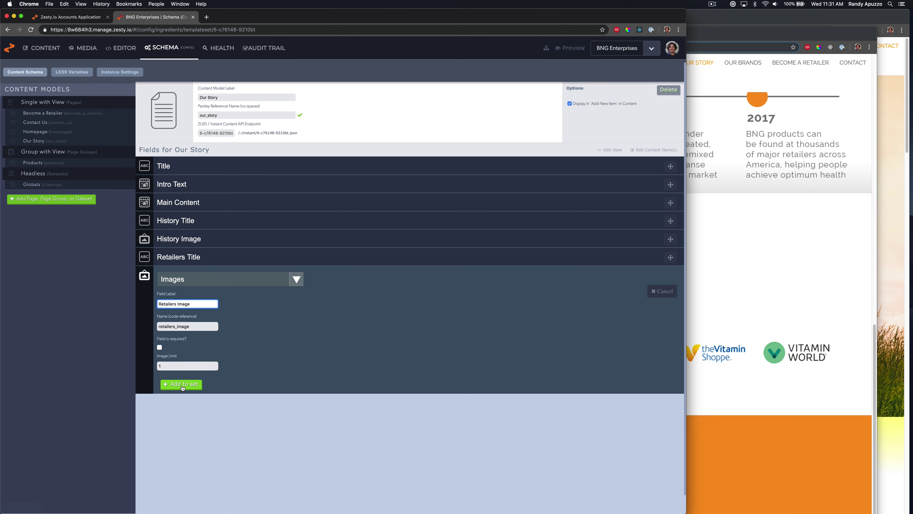
pyautogui.click(182, 384)
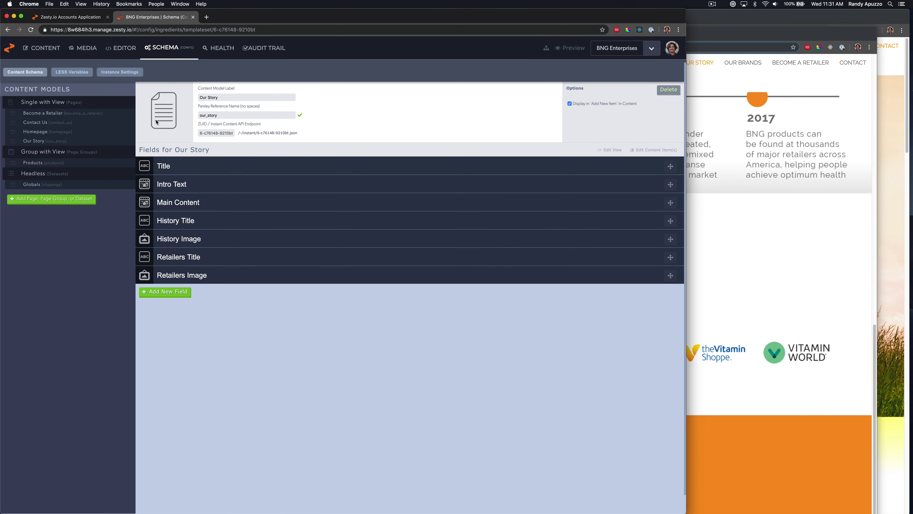
# Review the reference page's sections and open the Our Story content item for editing
pyautogui.click(41, 48)
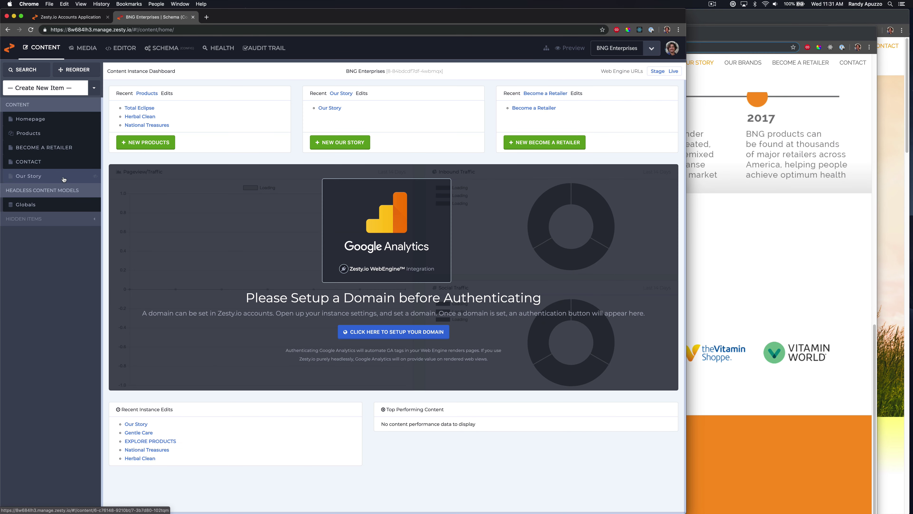
pyautogui.click(66, 151)
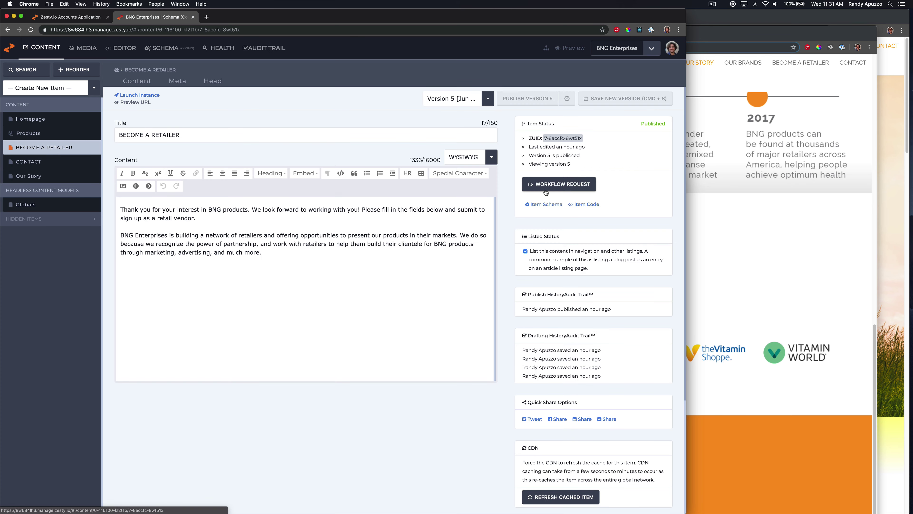
pyautogui.click(721, 195)
pyautogui.scroll(15, 521, 242)
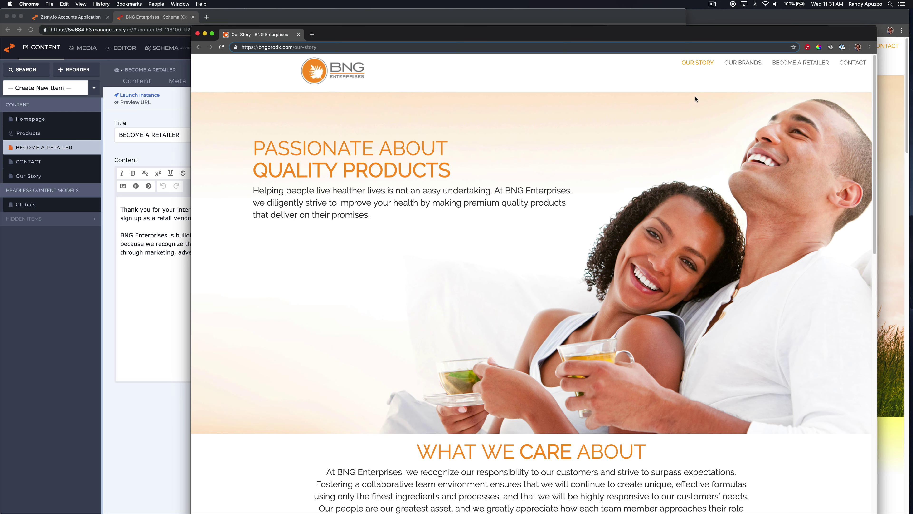
pyautogui.scroll(-15, 641, 173)
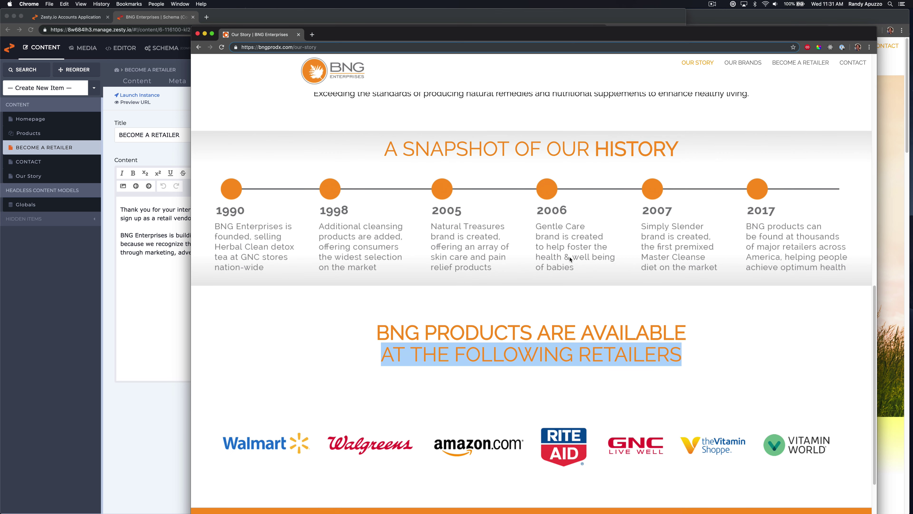
pyautogui.scroll(10, 570, 259)
pyautogui.click(60, 173)
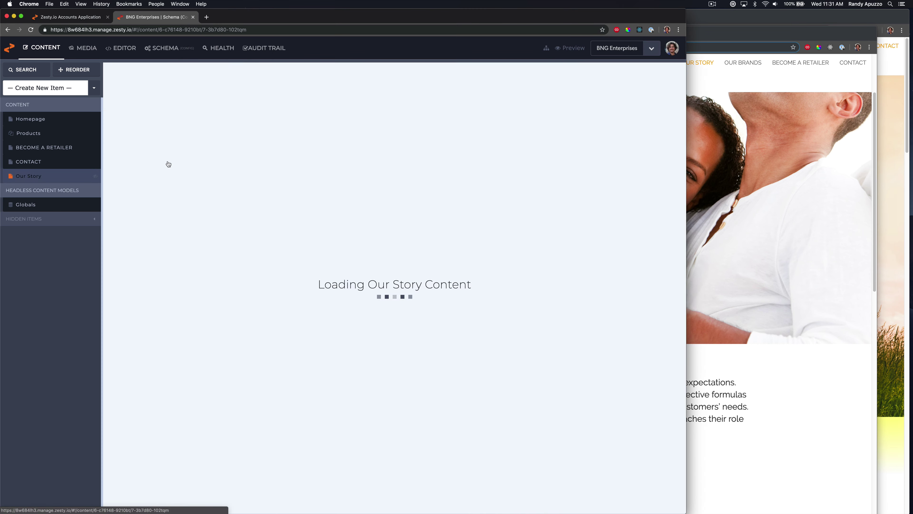
# Copy the reference page's main heading into the item's Title as "PASSIONATE ABOUT QUALITY PRODUCTS"
pyautogui.click(686, 60)
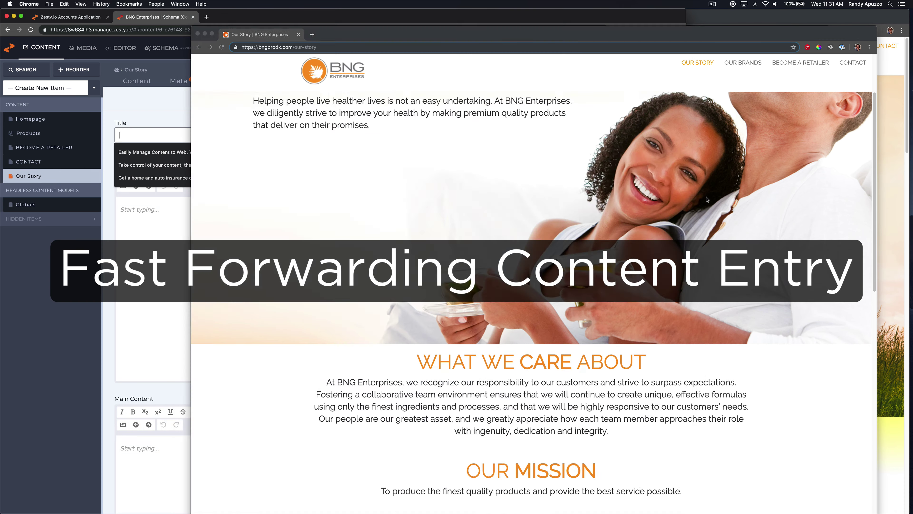
pyautogui.scroll(3, 451, 176)
pyautogui.moveTo(451, 176); pyautogui.dragTo(251, 154)
pyautogui.click(155, 135)
pyautogui.write('PASSIONATE ABOUT QUALITY PRODUCTS')
# Copy the paragraph beginning "Helping people live healther lives" from the reference page into Intro Text
pyautogui.click(723, 201)
pyautogui.moveTo(371, 216); pyautogui.dragTo(230, 193)
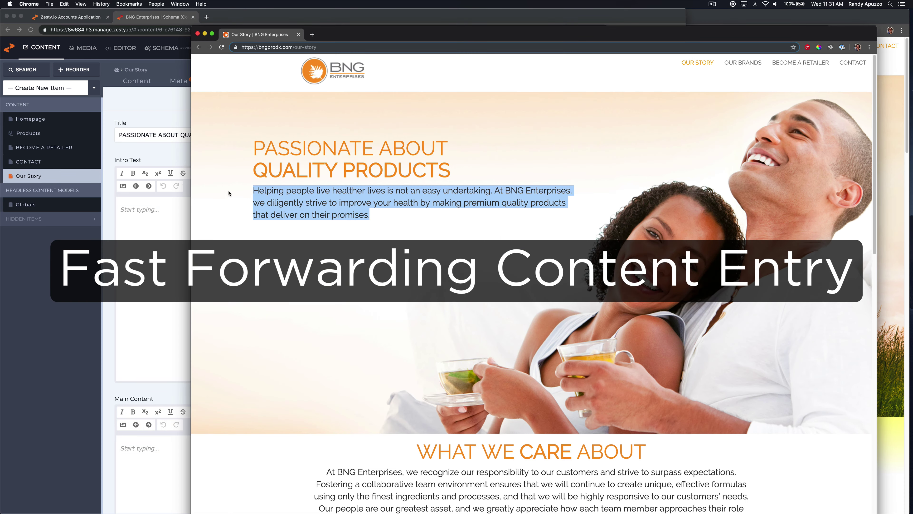
pyautogui.click(154, 223)
# Copy the What We Care About, Our Mission and Our Vision sections from the reference page into Main Content
pyautogui.scroll(-6, 735, 316)
pyautogui.moveTo(751, 418); pyautogui.dragTo(351, 213)
pyautogui.click(159, 306)
pyautogui.write("WHAT WE CARE ABOUT At BNG Enterprises, we recognize our responsibility to our customers and strive to surpass expectations. Fostering a collaborative team environment ensures that we will continue to create unique, effective formulas using only the finest ingredients and processes, and that we will be highly responsive to our customers' needs. Our people are our greatest asset, and we greatly appreciate how each team member approaches their role with ingenuity, dedication and integrity. OUR MISSION To produce the finest quality products and provide the best service possible. OUR VISION Exceeding the standards of producing natural remedies and nutritional supplements to enhance healthy living.")
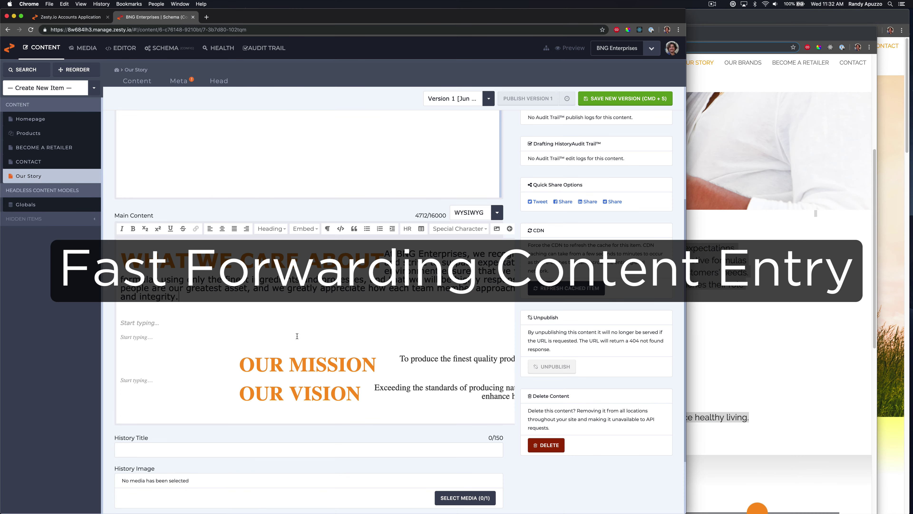
# Strip the copied formatting from Main Content by replacing it with plain text, and remove the stray blank lines around the mission section
pyautogui.press('super+a')
pyautogui.press('super+c')
pyautogui.press('BackSpace')
pyautogui.press('super+shift+v')
pyautogui.click(320, 338)
pyautogui.press('BackSpace')
pyautogui.press('BackSpace')
pyautogui.press('Down')
pyautogui.press('Down')
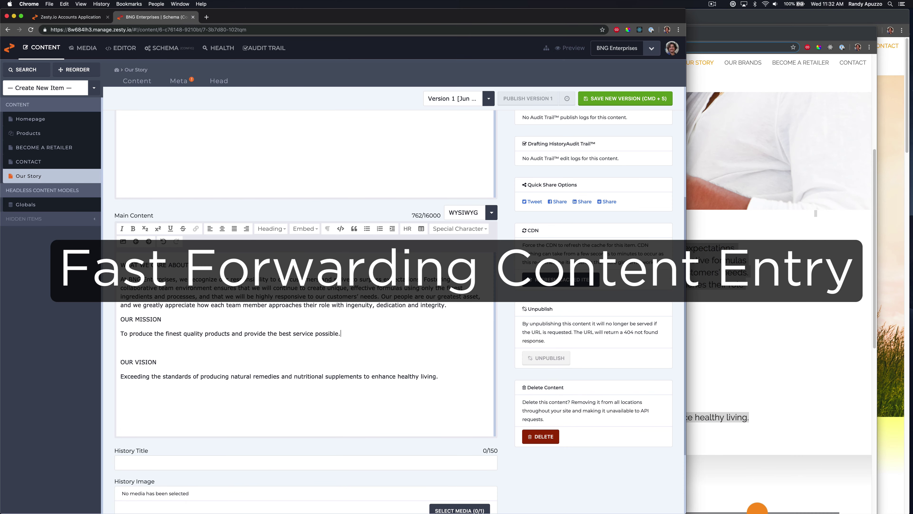
pyautogui.press('BackSpace')
# Inspect the markup of the OUR MISSION heading on the reference page
pyautogui.click(740, 371)
pyautogui.rightClick(553, 338)
pyautogui.click(581, 397)
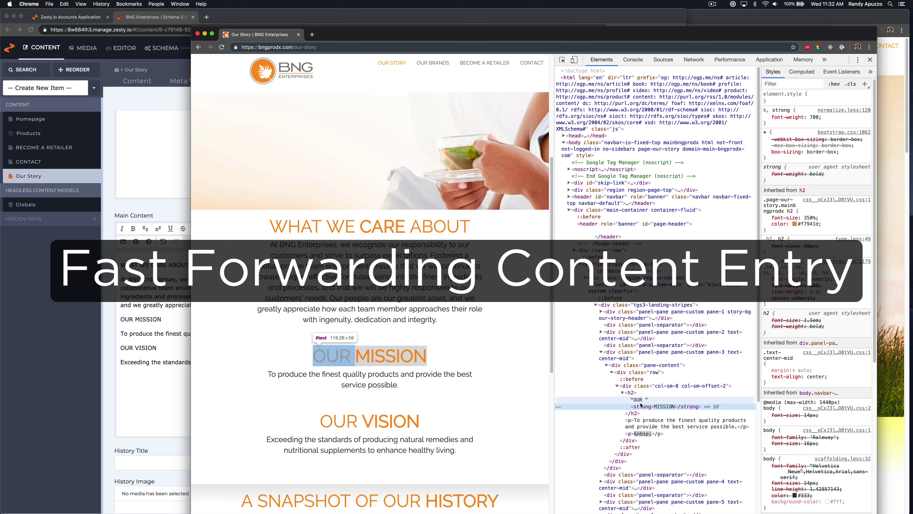
# Format OUR MISSION in Main Content as a Level 2 heading with the word MISSION in bold
pyautogui.click(145, 343)
pyautogui.tripleClick(155, 319)
pyautogui.click(272, 229)
pyautogui.click(266, 252)
pyautogui.doubleClick(170, 323)
pyautogui.press('super+v')
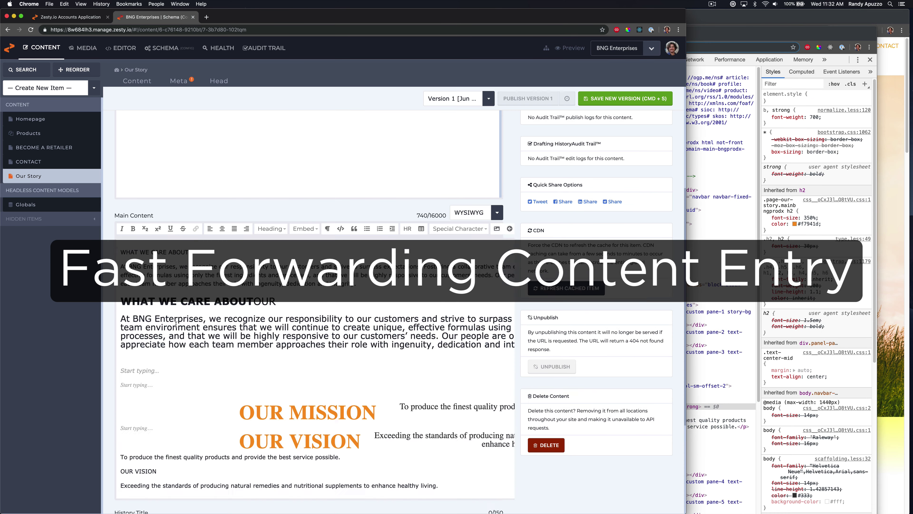
pyautogui.press('super+z')
pyautogui.press('super+b')
# Format WHAT WE CARE ABOUT in Main Content as a Level 2 heading with CARE ABOUT in bold
pyautogui.tripleClick(158, 265)
pyautogui.click(272, 228)
pyautogui.click(266, 252)
pyautogui.doubleClick(223, 263)
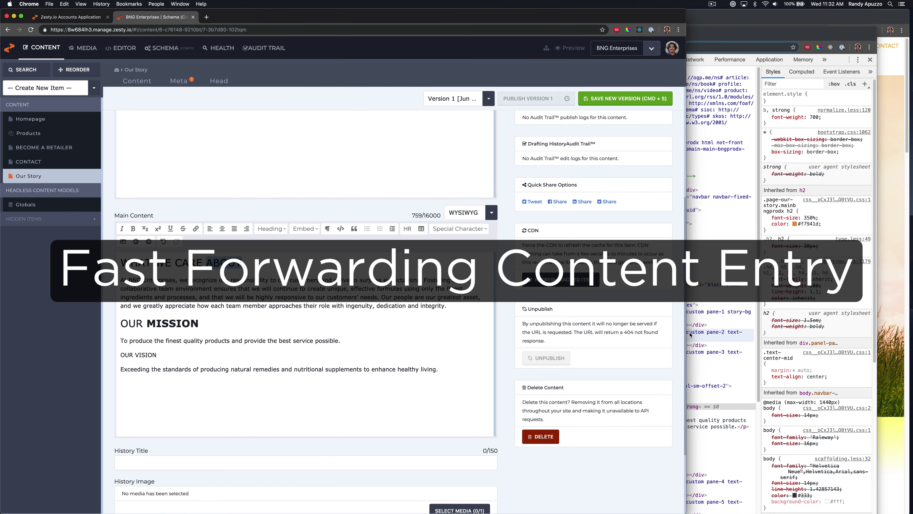
pyautogui.moveTo(242, 263); pyautogui.dragTo(180, 258)
pyautogui.press('super+b')
# Format OUR VISION in Main Content as a Level 2 heading with the word VISION in bold
pyautogui.scroll(-1, 179, 270)
pyautogui.tripleClick(154, 344)
pyautogui.click(271, 218)
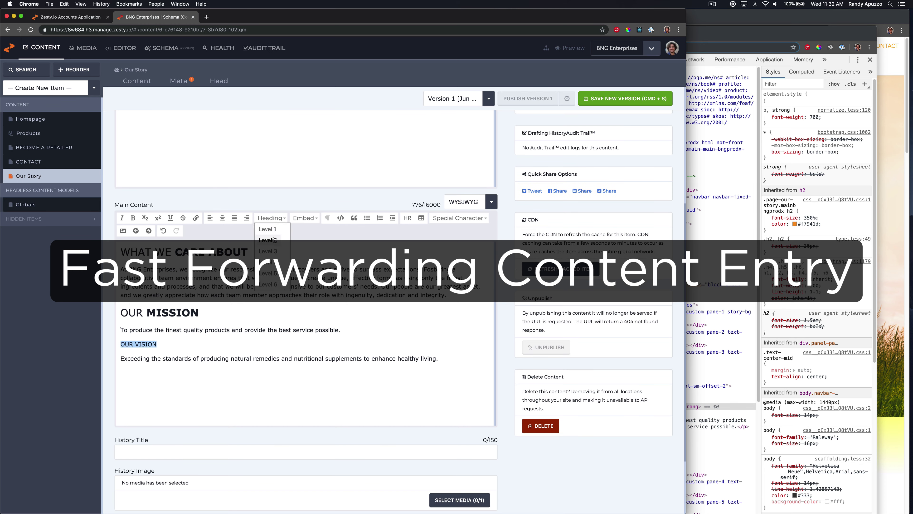
pyautogui.click(266, 241)
pyautogui.doubleClick(173, 348)
pyautogui.press('super+b')
# Compare the headings with the reference page and remove the bold from ABOUT in the WHAT WE CARE ABOUT heading
pyautogui.click(891, 389)
pyautogui.scroll(-1, 614, 387)
pyautogui.press('super+grave')
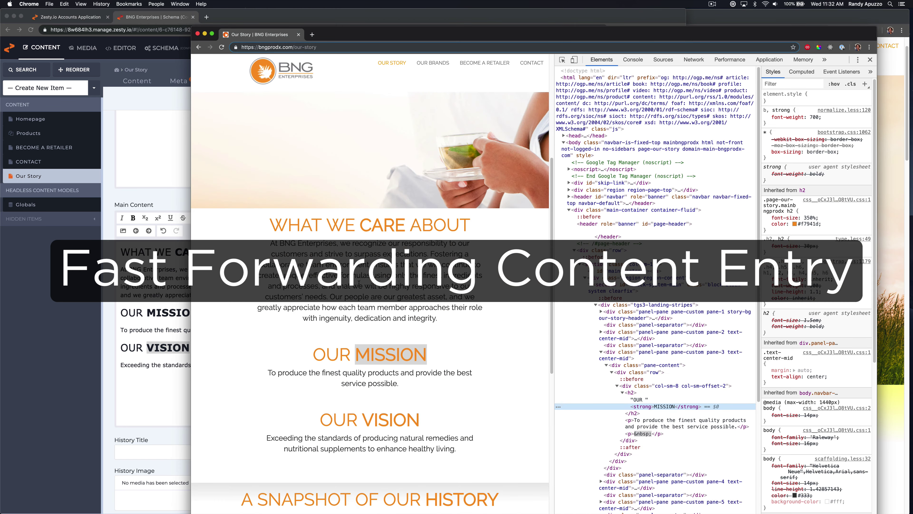
pyautogui.scroll(-2, 383, 216)
pyautogui.doubleClick(383, 154)
pyautogui.press('super+grave')
pyautogui.doubleClick(233, 253)
pyautogui.press('super+b')
pyautogui.click(270, 278)
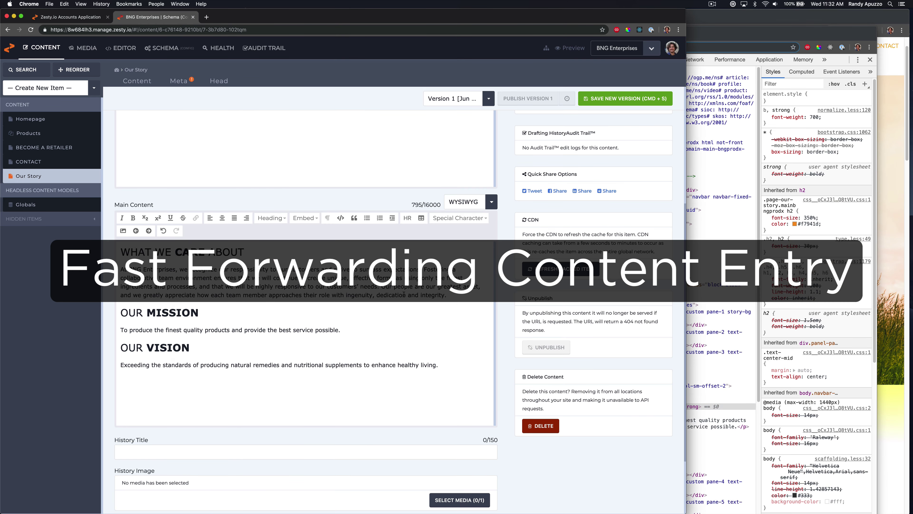
# Copy the reference page's heading "A SNAPSHOT OF OUR HISTORY" into History Title
pyautogui.press('super+grave')
pyautogui.scroll(-10, 534, 377)
pyautogui.click(251, 148)
pyautogui.press('super+grave')
pyautogui.scroll(-4, 431, 252)
pyautogui.moveTo(500, 340); pyautogui.dragTo(241, 340)
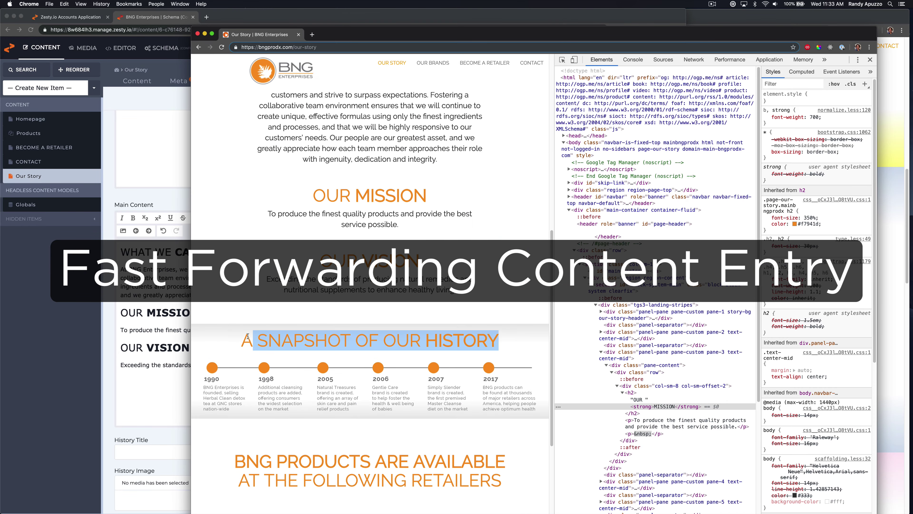
pyautogui.press('super+c')
pyautogui.press('super+grave')
pyautogui.scroll(-2, 204, 379)
pyautogui.click(216, 365)
pyautogui.press('super+v')
# Load the history timeline graphic from the zesty-bng enterprises media library as the History Image
pyautogui.click(459, 413)
pyautogui.click(316, 222)
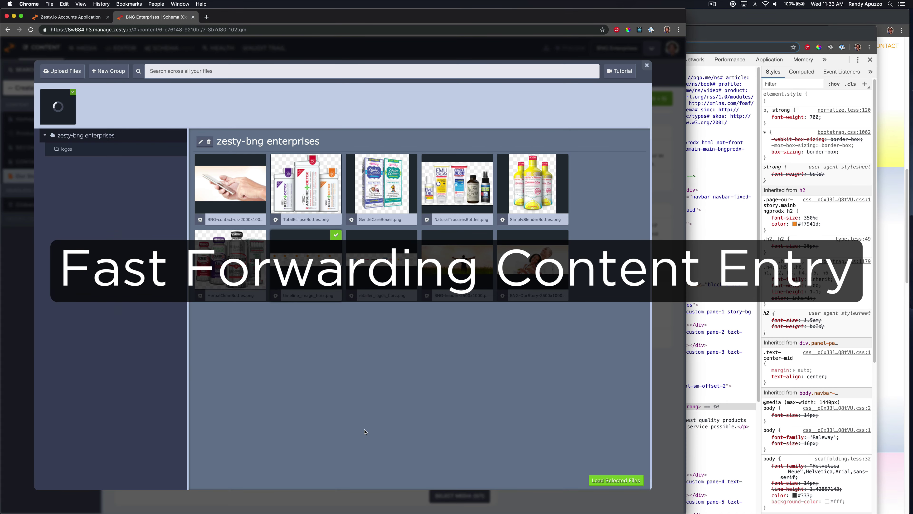
pyautogui.click(616, 480)
# Copy the reference page's heading "BNG PRODUCTS ARE AVAILABLE AT THE FOLLOWING RETAILERS" into Retailers Title
pyautogui.click(892, 270)
pyautogui.scroll(-6, 888, 269)
pyautogui.press('super+grave')
pyautogui.scroll(-2, 431, 323)
pyautogui.moveTo(502, 420); pyautogui.dragTo(230, 400)
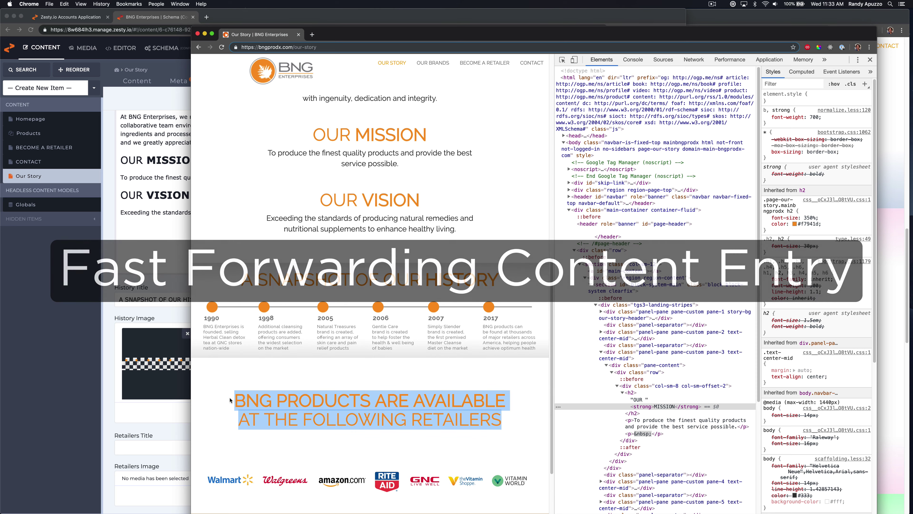
pyautogui.press('super+c')
pyautogui.press('super+grave')
pyautogui.click(206, 447)
pyautogui.press('super+v')
# Load the retailer logos graphic from the media library as the Retailers Image
pyautogui.click(459, 496)
pyautogui.click(382, 216)
pyautogui.click(616, 480)
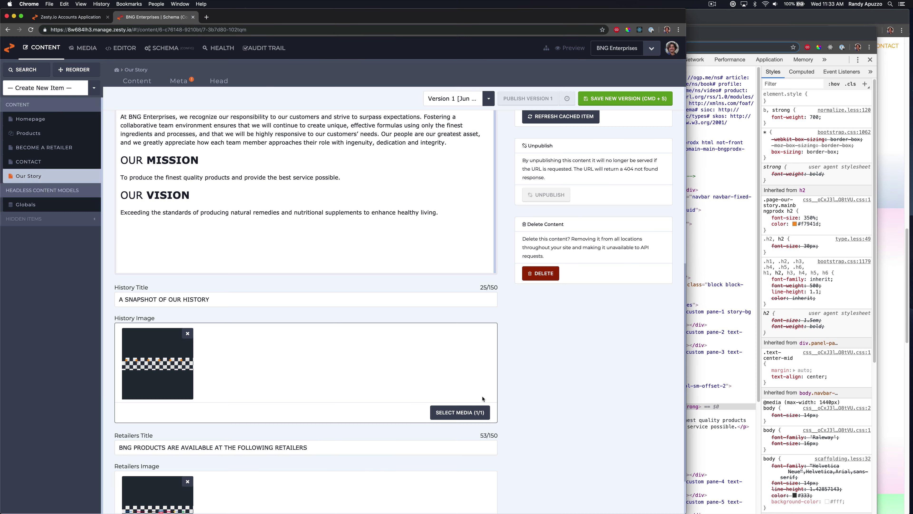
# Save the Our Story item as a new version and publish version 2
pyautogui.click(628, 95)
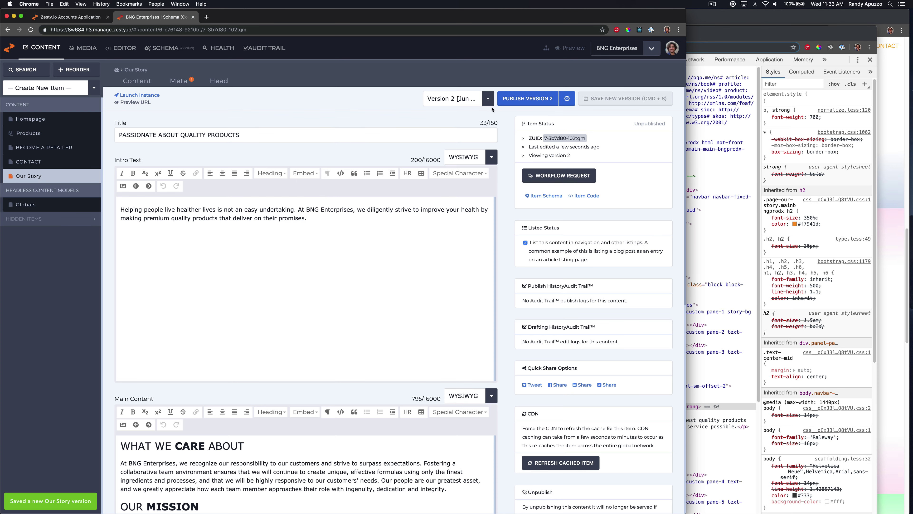
pyautogui.click(528, 99)
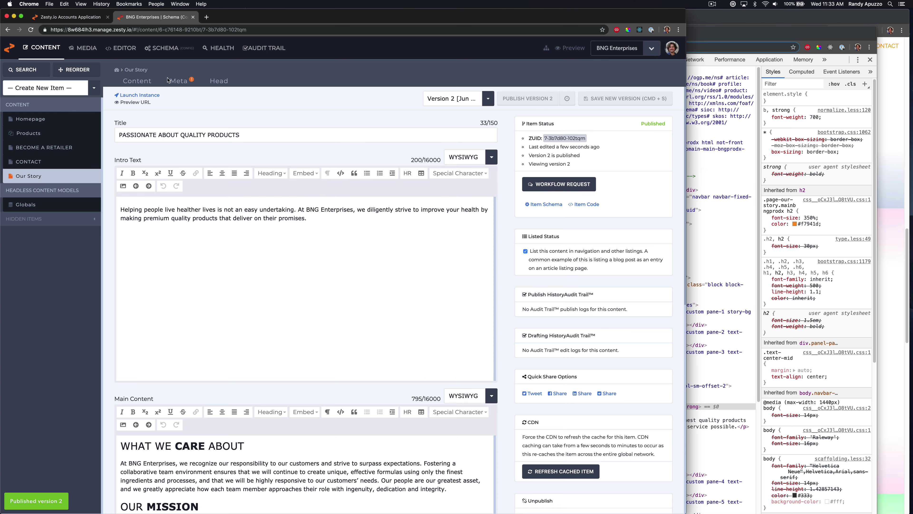
# Copy the Intro Text paragraph into the item's Meta Description, then save and publish version 3
pyautogui.click(179, 81)
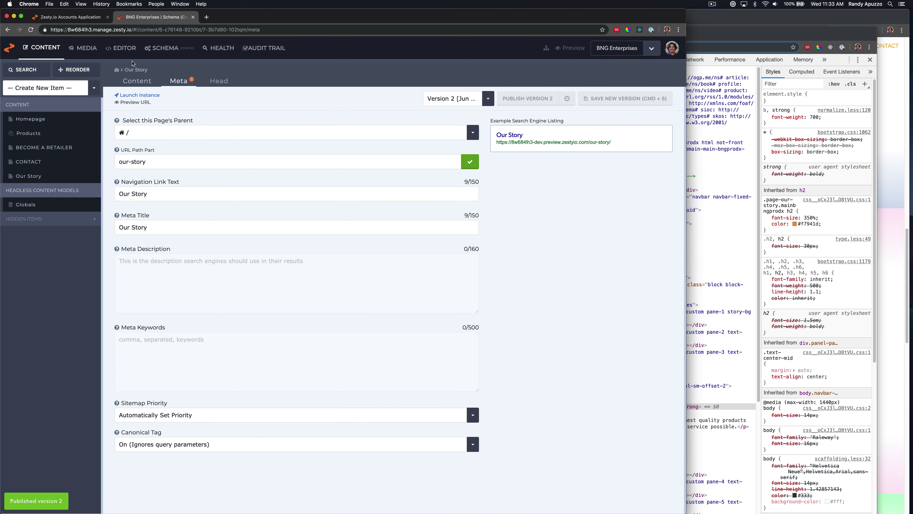
pyautogui.click(137, 81)
pyautogui.press('super+a')
pyautogui.press('super+c')
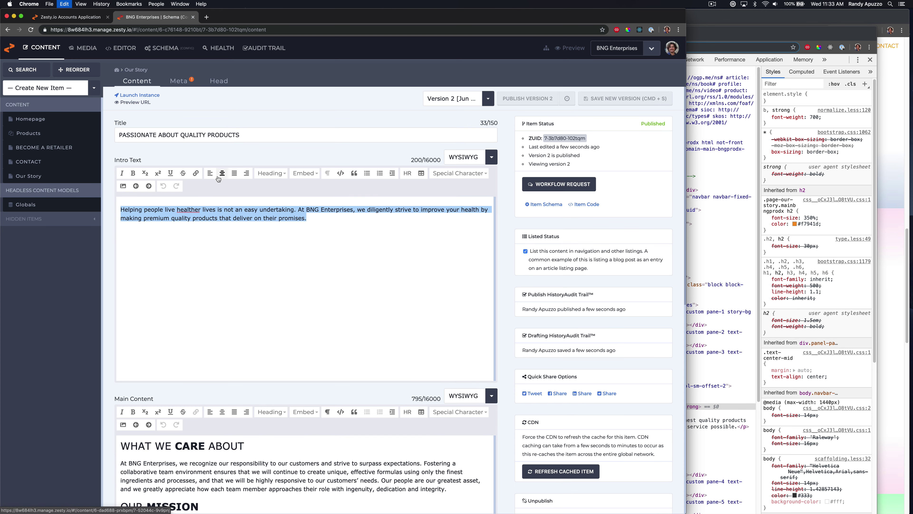
pyautogui.click(178, 81)
pyautogui.click(200, 289)
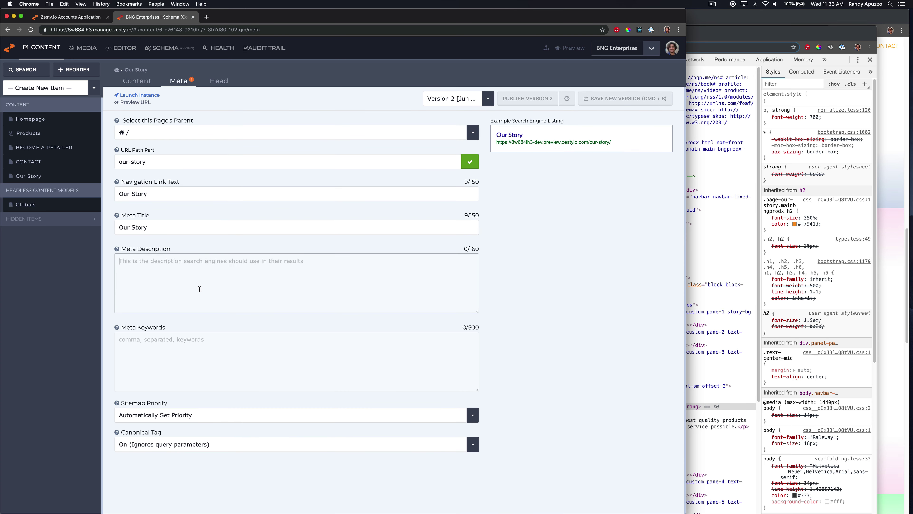
pyautogui.press('super+v')
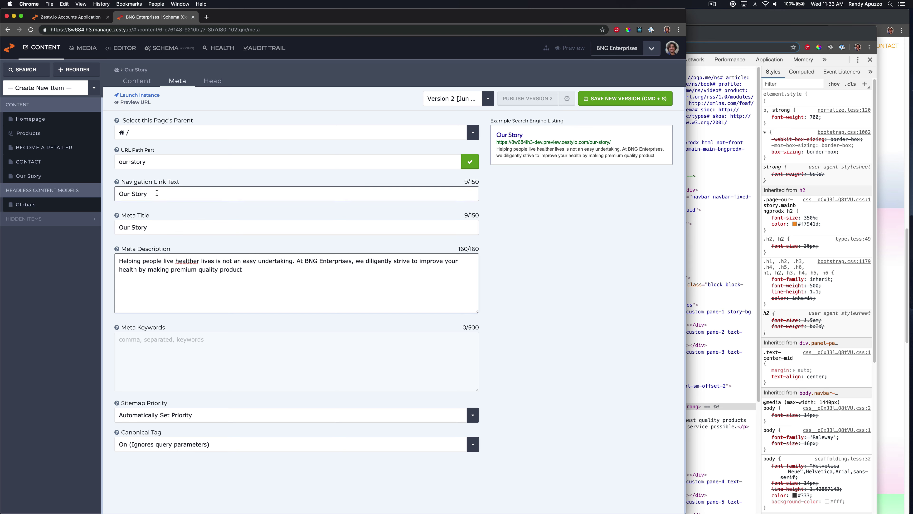
pyautogui.click(624, 102)
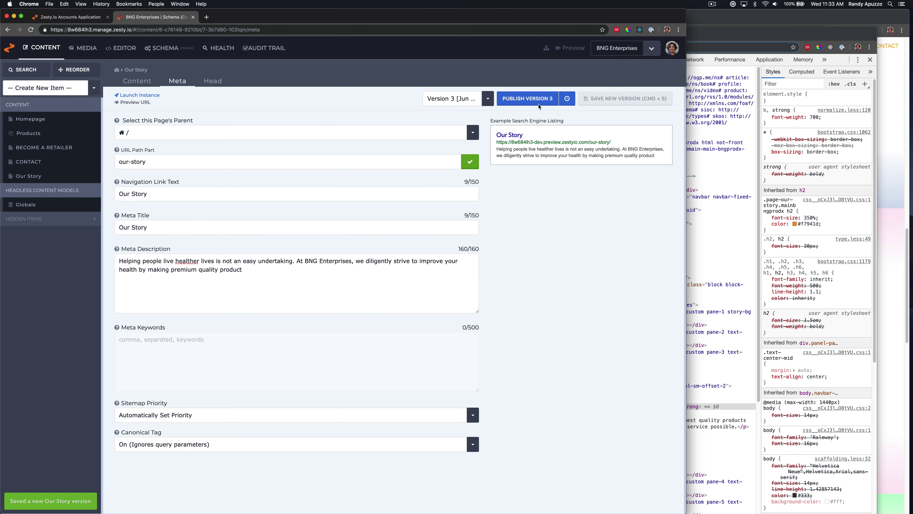
pyautogui.click(530, 102)
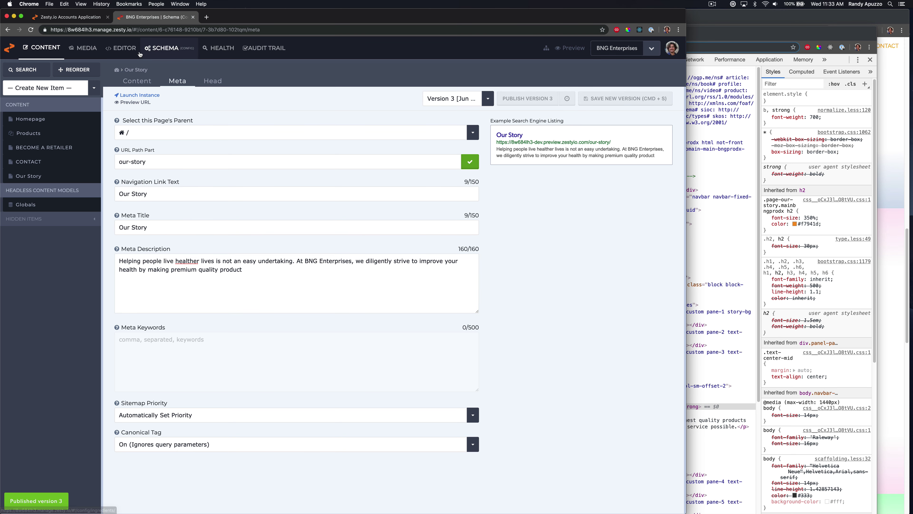
# Open the _footer snippet in the code editor
pyautogui.click(121, 48)
pyautogui.click(895, 179)
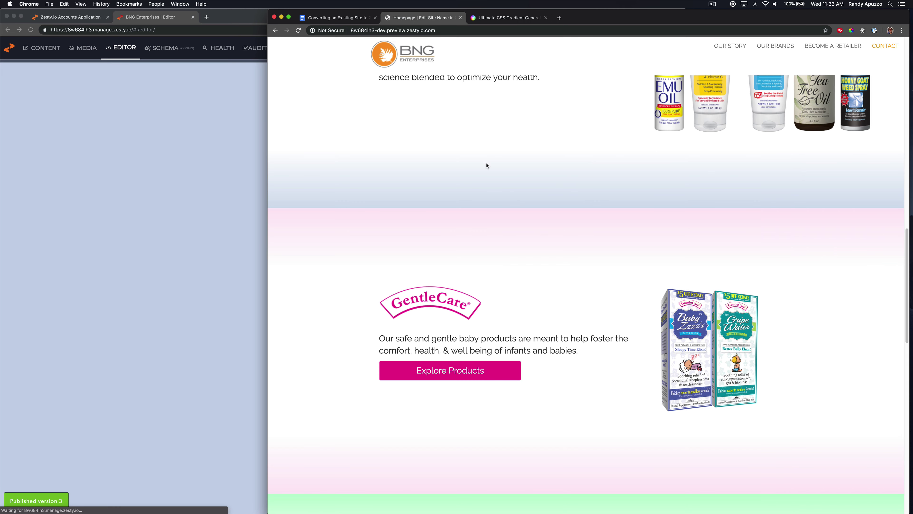
pyautogui.click(221, 193)
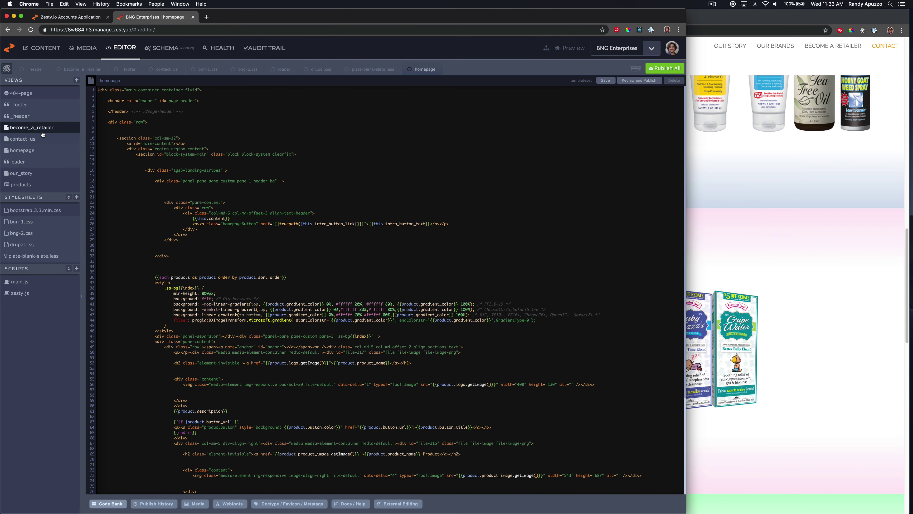
pyautogui.click(19, 105)
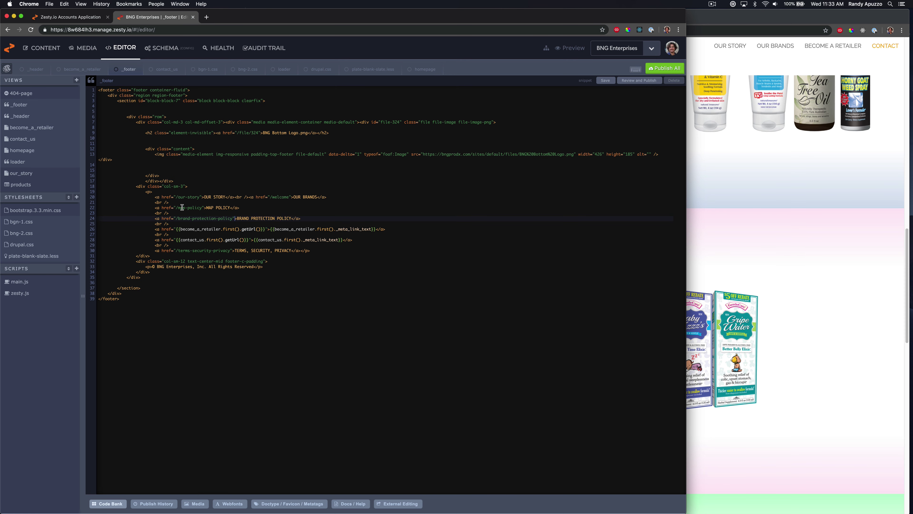
# Replace the hard-coded /our-story address of the OUR STORY footer link with a dynamic {{ }} URL reference and save the snippet
pyautogui.moveTo(176, 197); pyautogui.dragTo(199, 198)
pyautogui.write('{{')
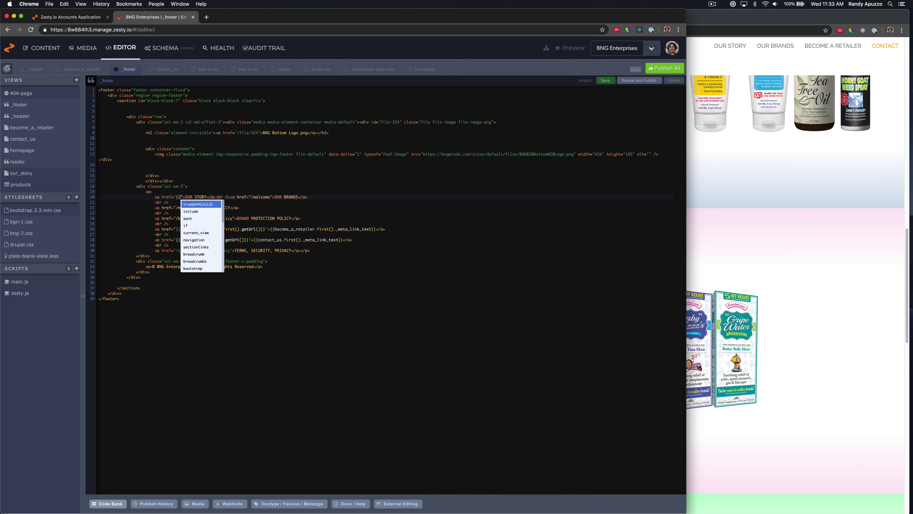
pyautogui.write('thi')
pyautogui.press('BackSpace')
pyautogui.press('BackSpace')
pyautogui.press('BackSpace')
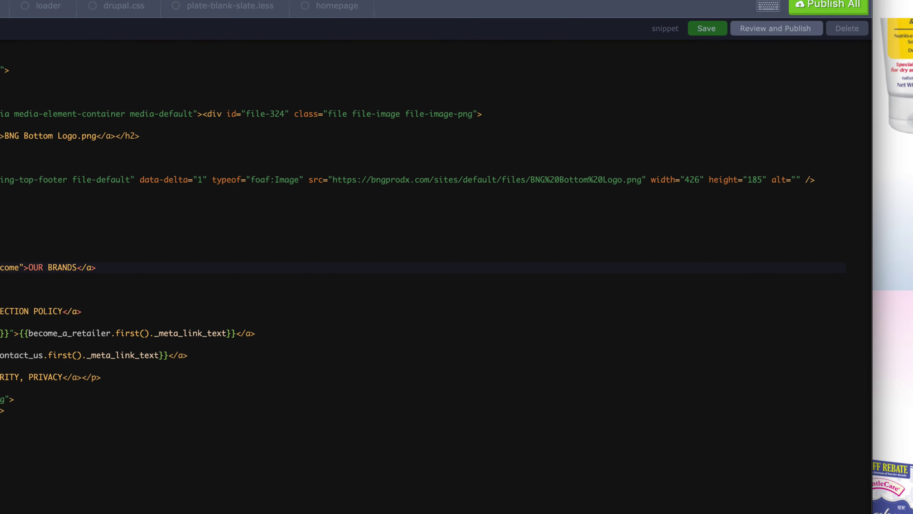
pyautogui.write('t')
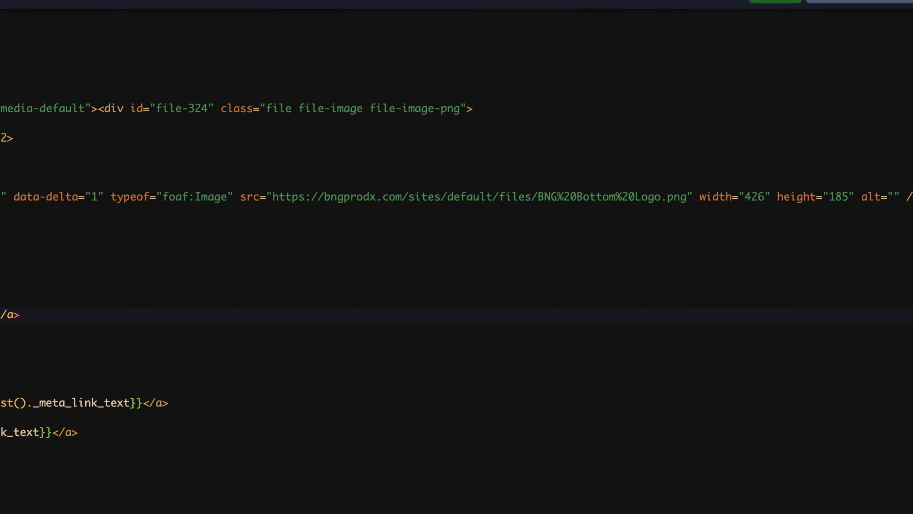
pyautogui.write('L BRANDS')
pyautogui.press('Return')
pyautogui.write('}}')
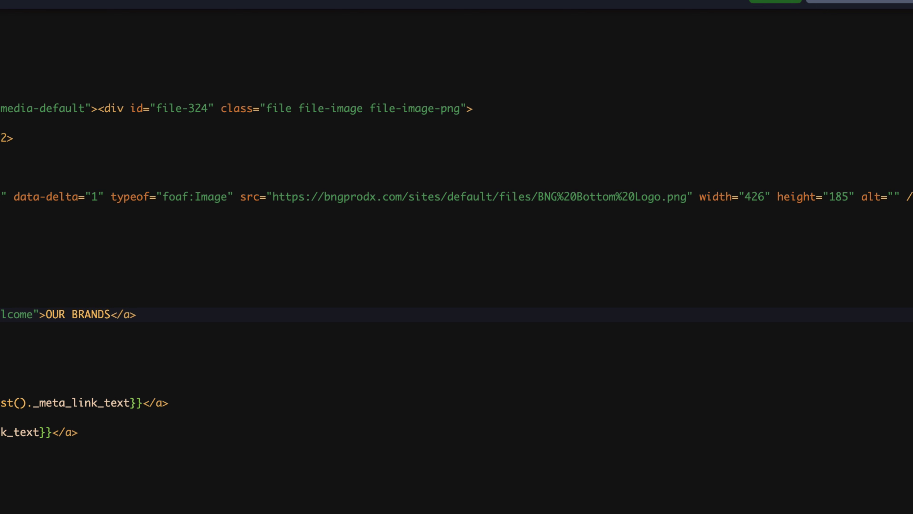
pyautogui.press('super+s')
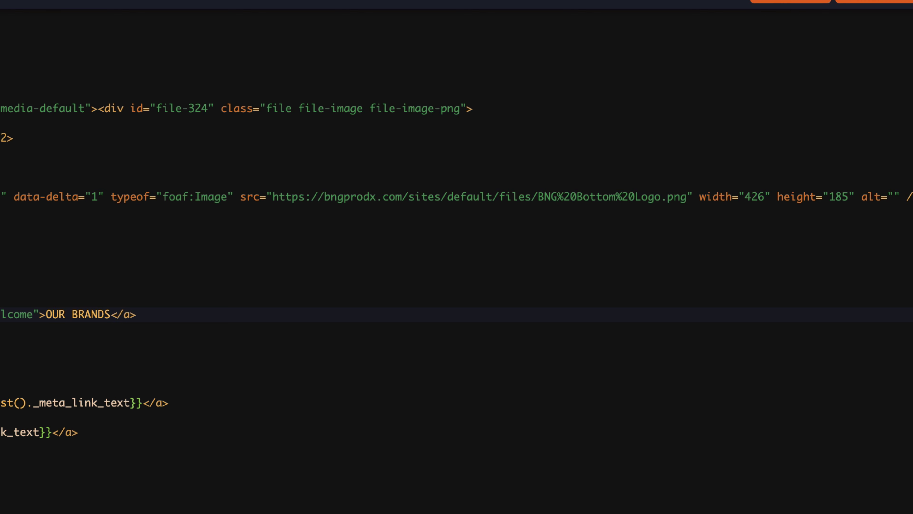
# Replace the OUR STORY footer link's fixed label with a dynamic reference to the item's _meta_link_text field
pyautogui.press('super+z')
pyautogui.press('super+z')
pyautogui.press('super+s')
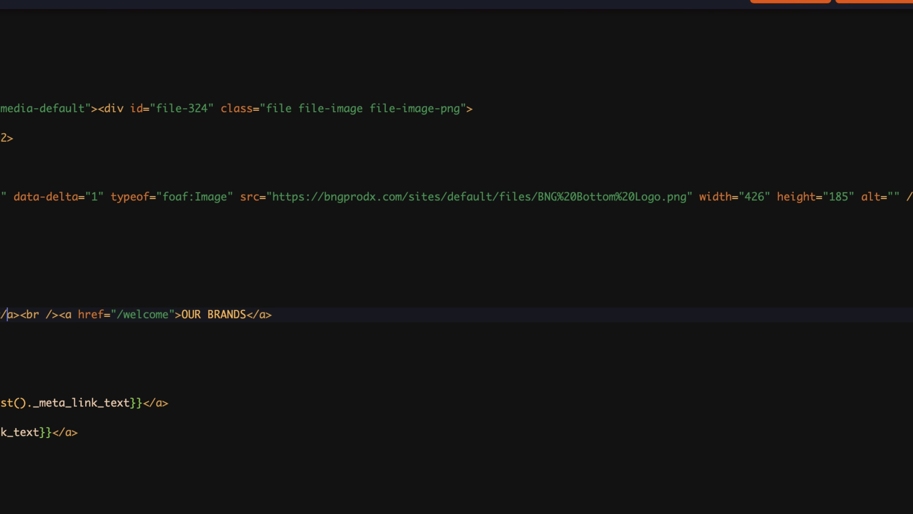
pyautogui.press('BackSpace')
pyautogui.press('BackSpace')
pyautogui.press('BackSpace')
pyautogui.press('BackSpace')
pyautogui.press('BackSpace')
pyautogui.press('BackSpace')
pyautogui.press('BackSpace')
pyautogui.press('BackSpace')
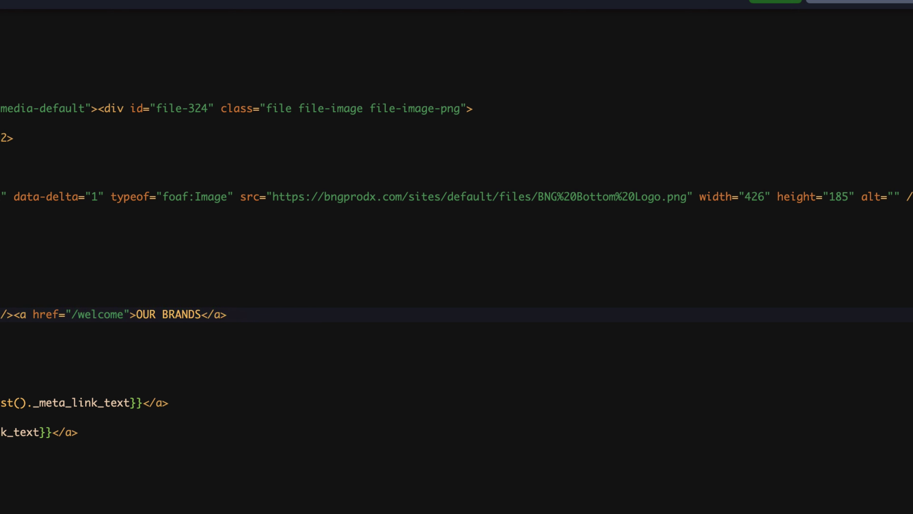
pyautogui.press('Down')
pyautogui.press('Down')
pyautogui.press('Down')
pyautogui.press('Down')
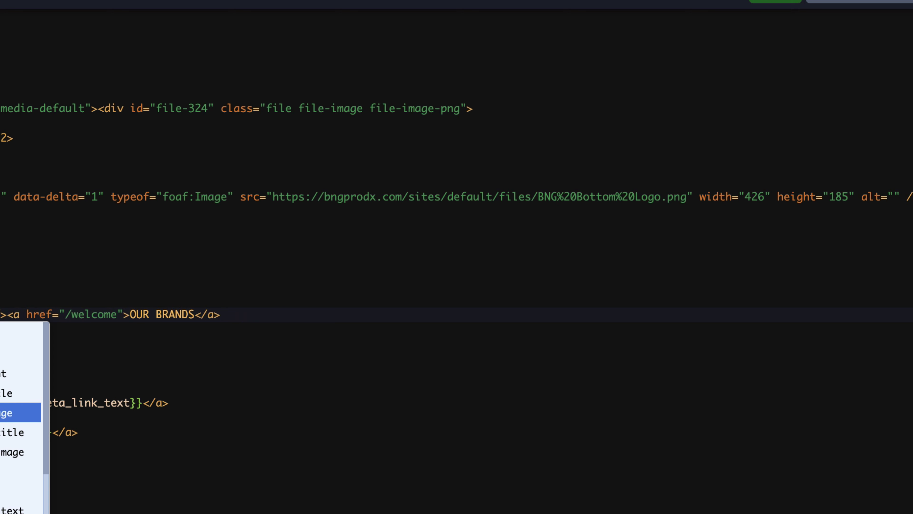
pyautogui.press('Down')
pyautogui.press('Down')
pyautogui.press('Down')
pyautogui.press('Down')
pyautogui.press('Down')
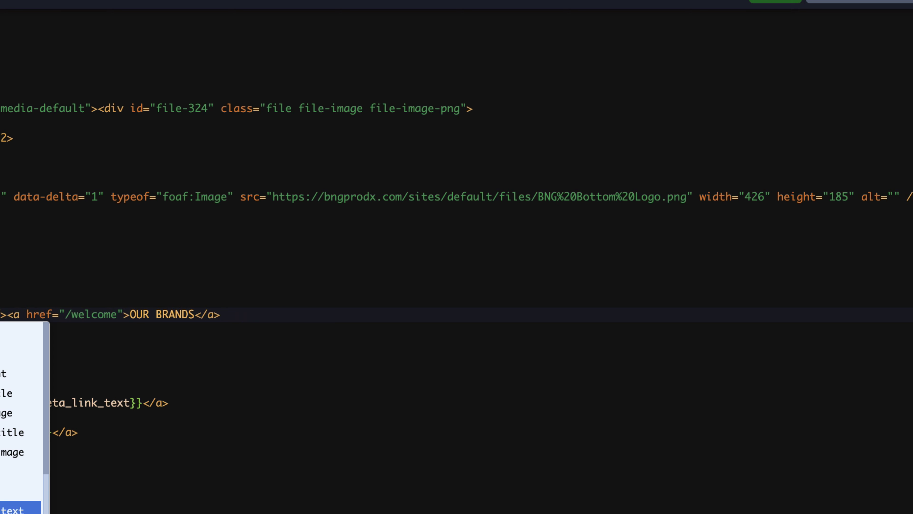
pyautogui.press('Return')
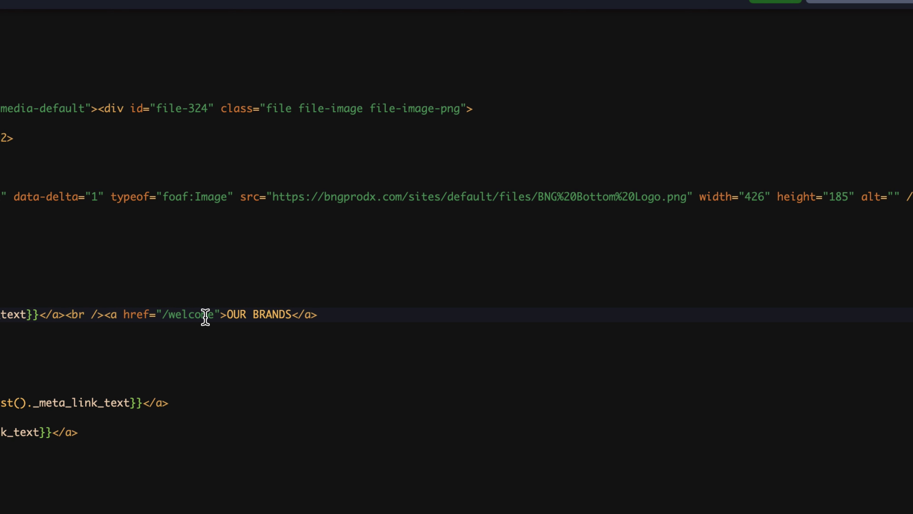